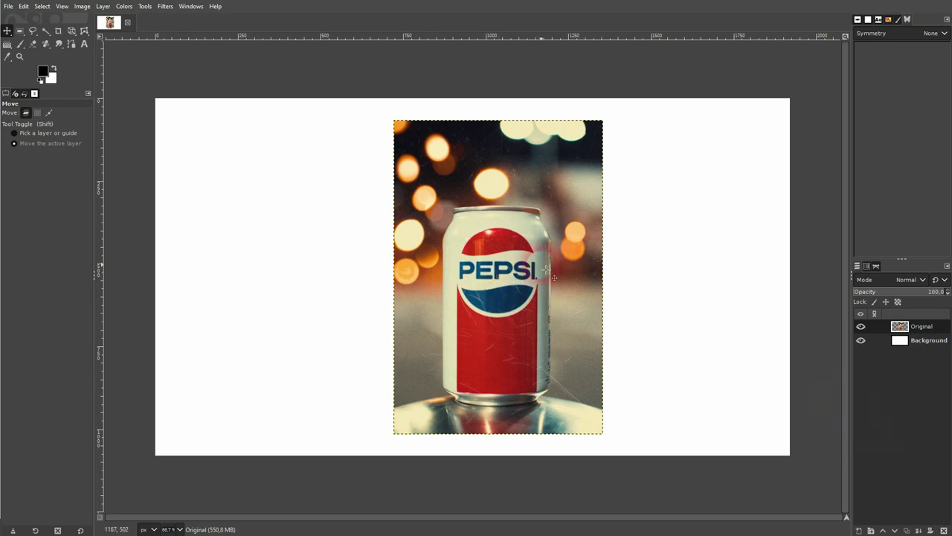
Duplicate the Original layer, rename the lower layer Backup and hide it, and name the duplicate Copy
{"action": "left_click", "coordinate": [906, 530]}
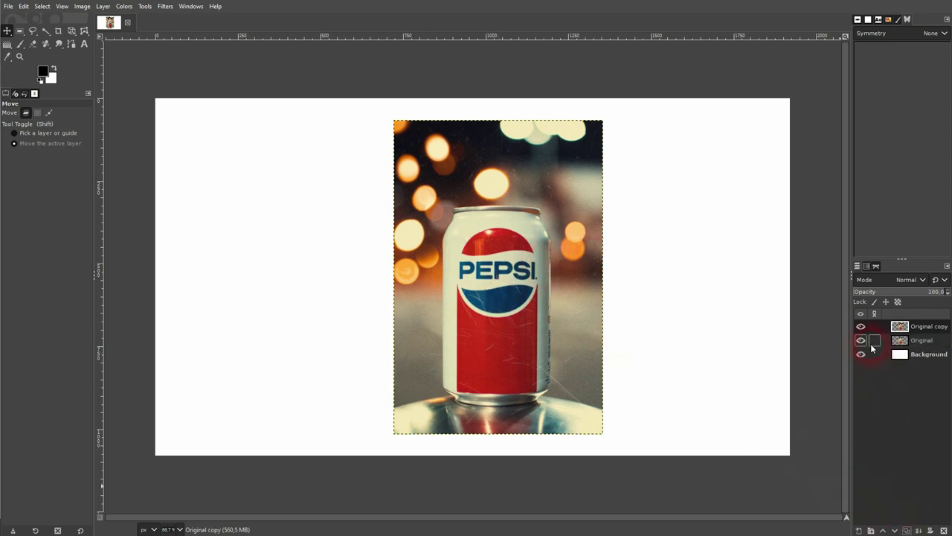
{"action": "double_click", "coordinate": [929, 341]}
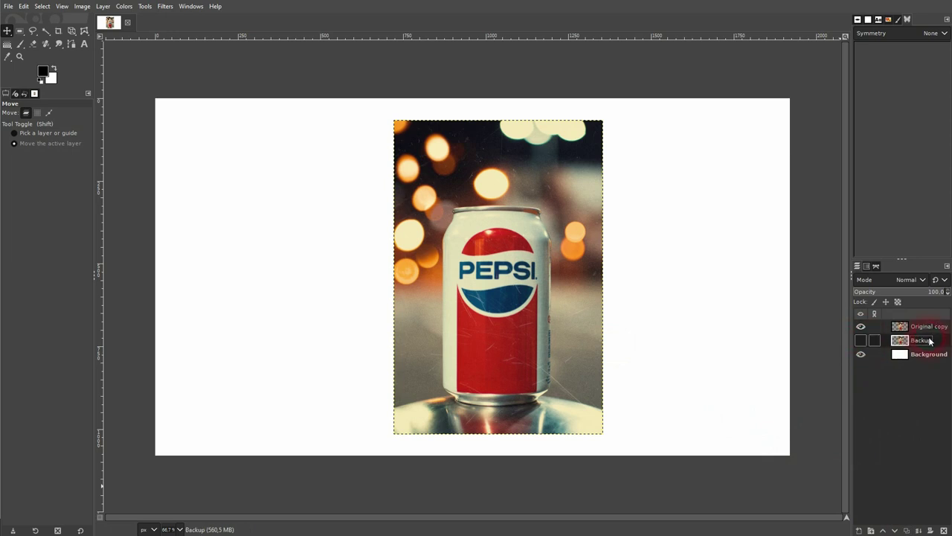
{"action": "left_click", "coordinate": [924, 328]}
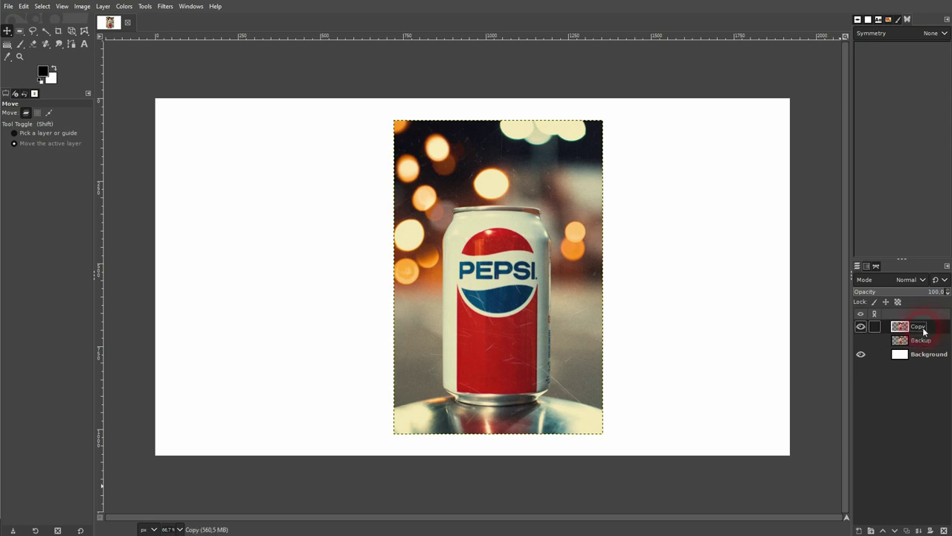
Start a path with the Paths tool at the can's lower-left corner and place anchors up its left edge to the shoulder
{"action": "left_click", "coordinate": [68, 44]}
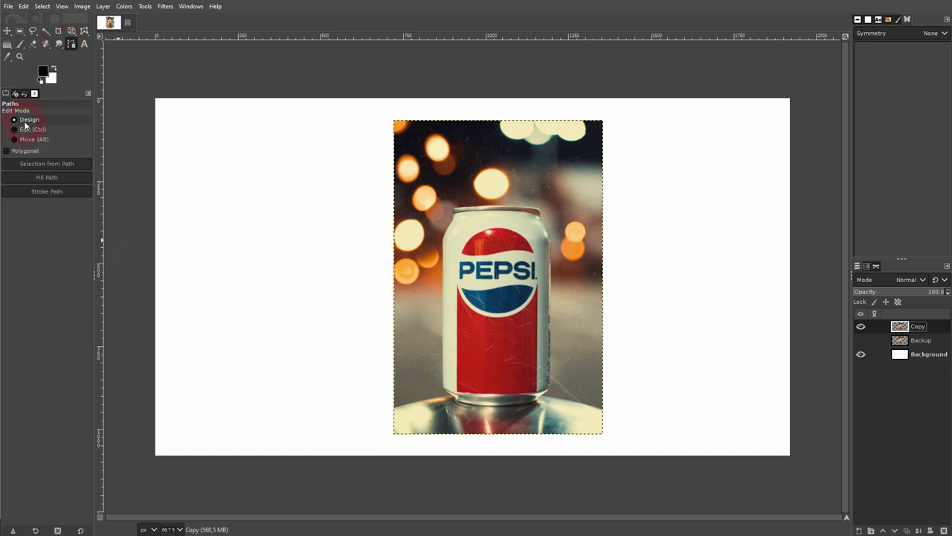
{"action": "scroll", "coordinate": [479, 394], "scroll_direction": "up", "scroll_amount": 5}
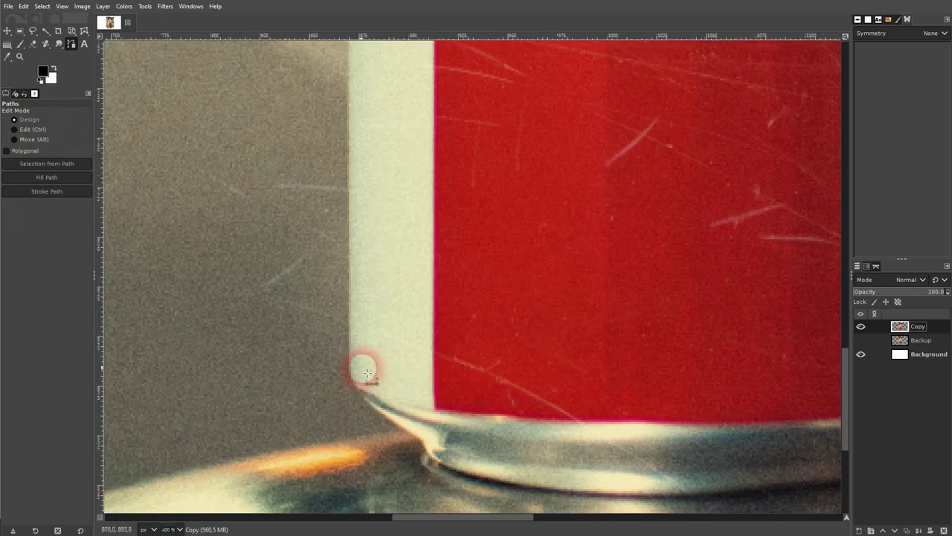
{"action": "scroll", "coordinate": [365, 149], "scroll_direction": "up", "scroll_amount": 10}
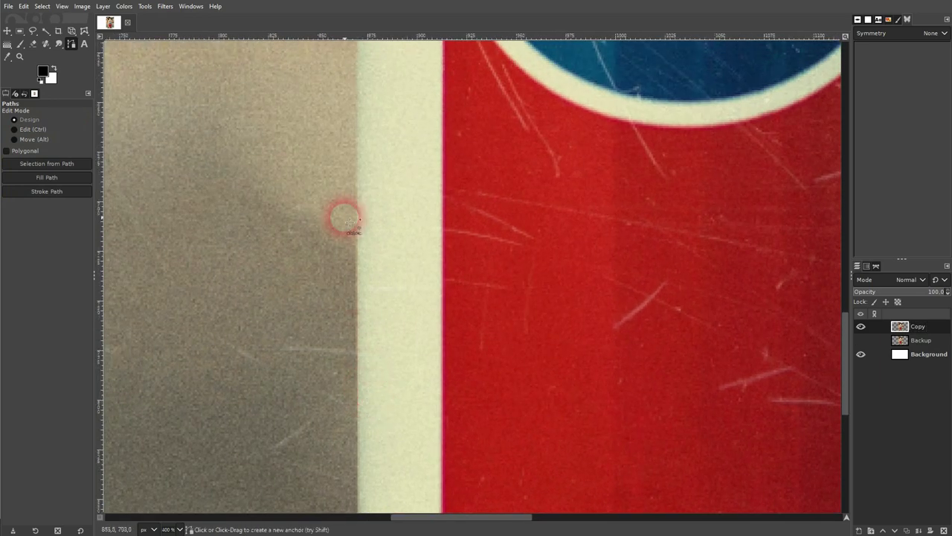
{"action": "scroll", "coordinate": [398, 80], "scroll_direction": "up", "scroll_amount": 5}
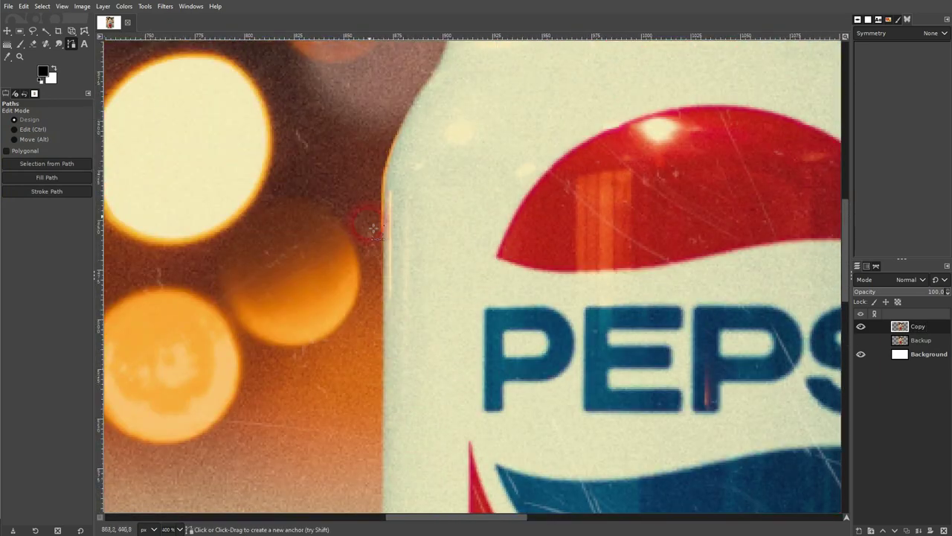
{"action": "left_click", "coordinate": [383, 181]}
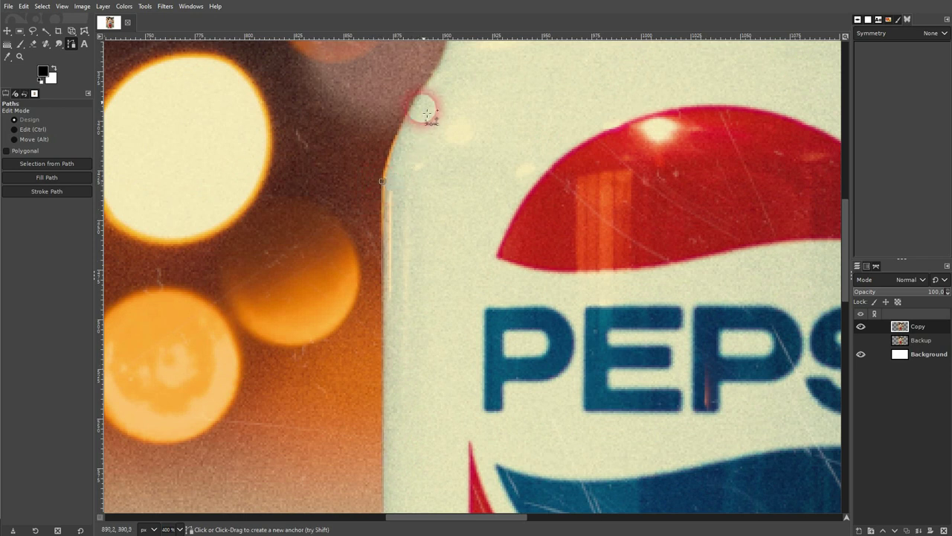
{"action": "left_click", "coordinate": [432, 74]}
{"action": "left_click_drag", "start_coordinate": [463, 109], "coordinate": [381, 341]}
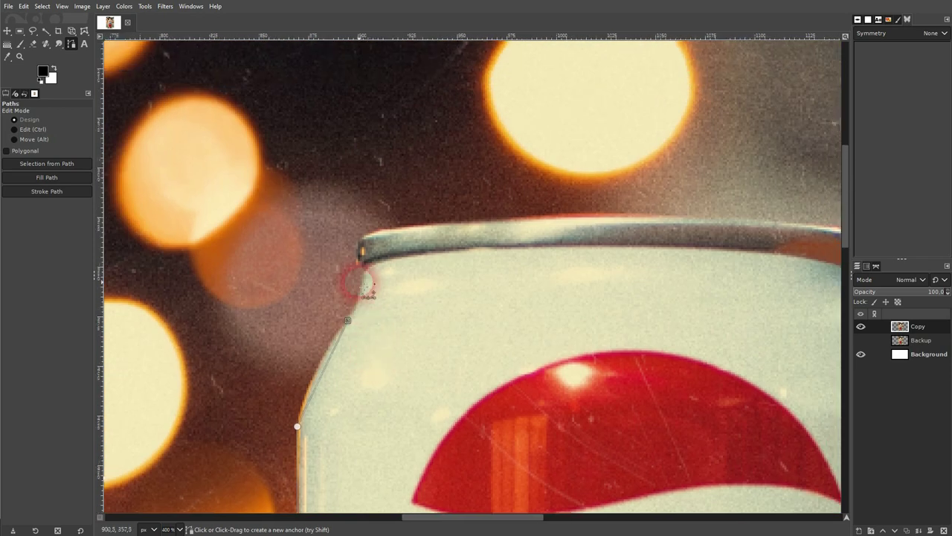
Continue the path around the left end of the can's top rim and along the rim's upper edge
{"action": "left_click", "coordinate": [362, 255]}
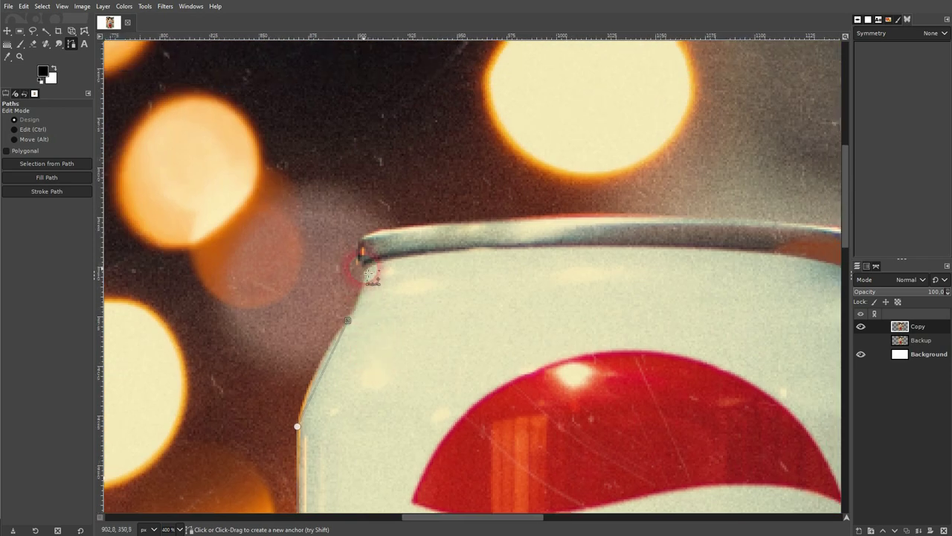
{"action": "left_click", "coordinate": [371, 233]}
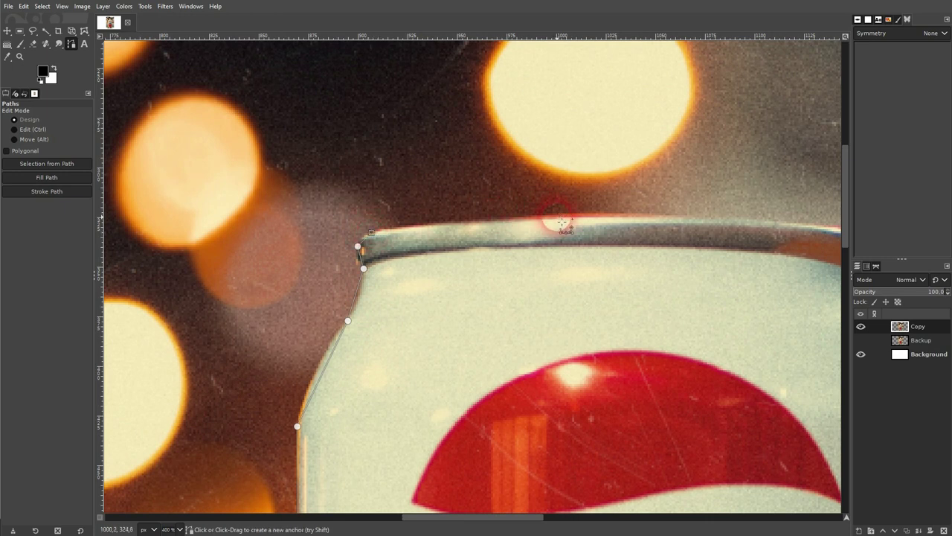
{"action": "left_click", "coordinate": [558, 216]}
{"action": "left_click", "coordinate": [793, 221]}
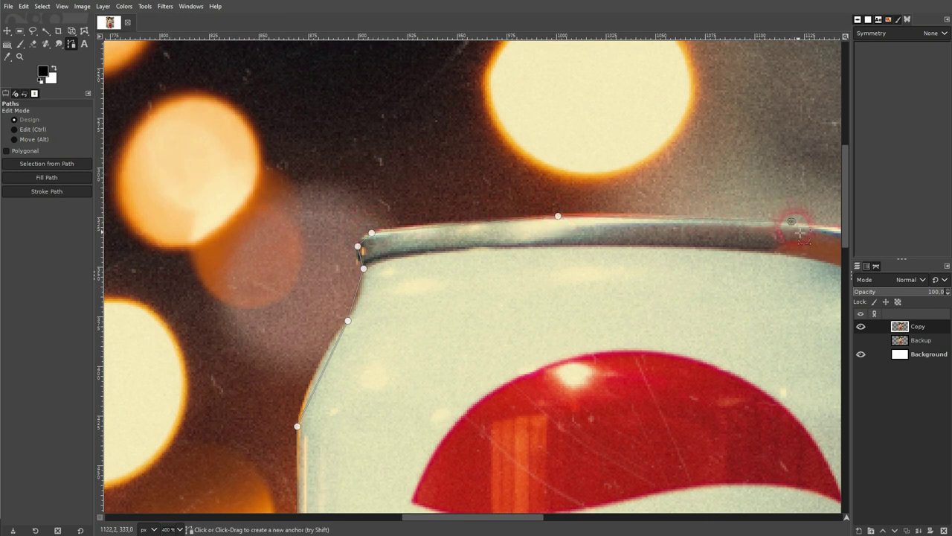
Extend the path around the rim's right end, over the right shoulder and down the can's right edge to the lower corner
{"action": "left_click_drag", "start_coordinate": [807, 266], "coordinate": [236, 266]}
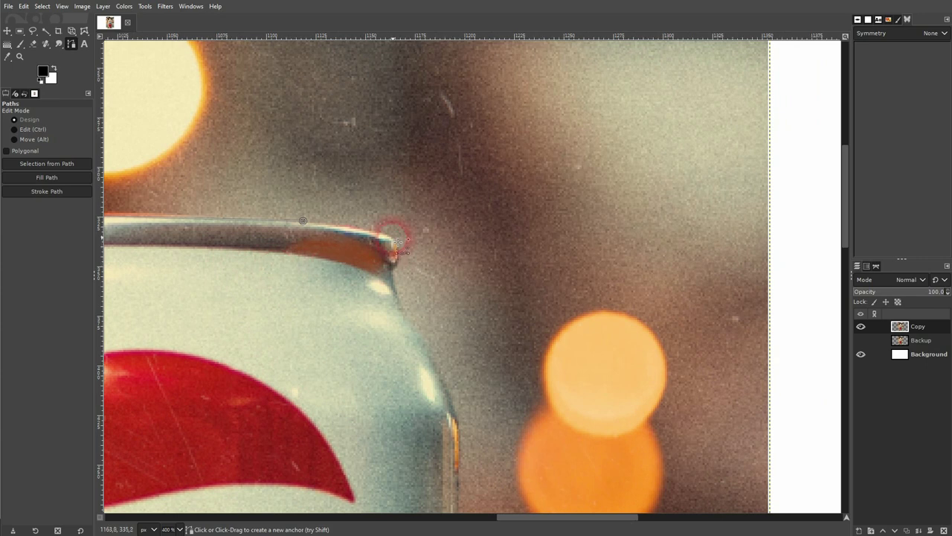
{"action": "left_click", "coordinate": [395, 265]}
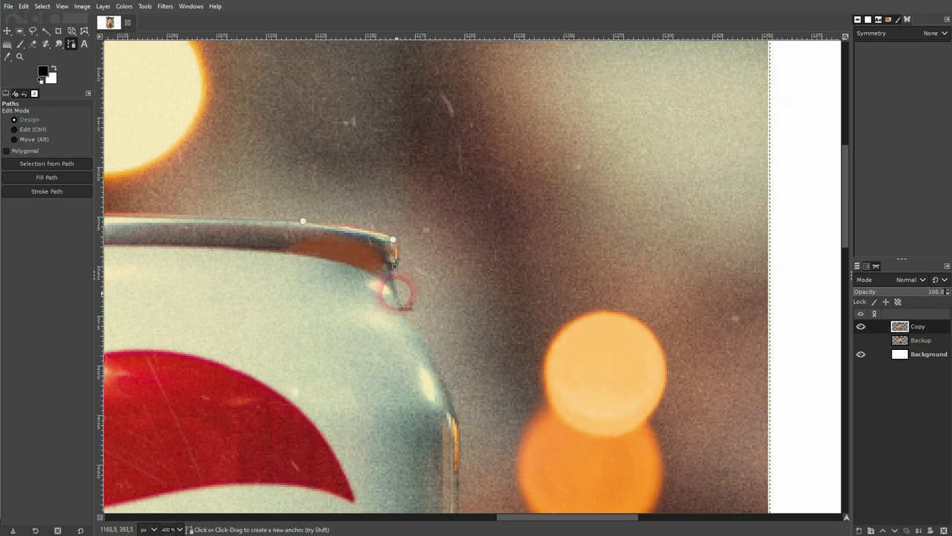
{"action": "left_click", "coordinate": [394, 287]}
{"action": "scroll", "coordinate": [389, 282], "scroll_direction": "down", "scroll_amount": 2}
{"action": "scroll", "coordinate": [390, 283], "scroll_direction": "right", "scroll_amount": 1}
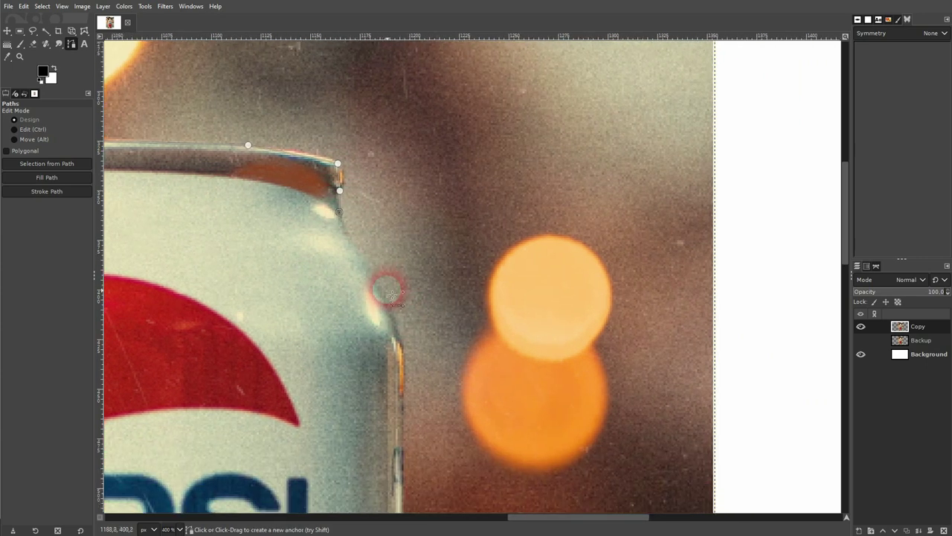
{"action": "left_click", "coordinate": [404, 346]}
{"action": "scroll", "coordinate": [447, 410], "scroll_direction": "down", "scroll_amount": 7}
{"action": "scroll", "coordinate": [447, 410], "scroll_direction": "right", "scroll_amount": 1}
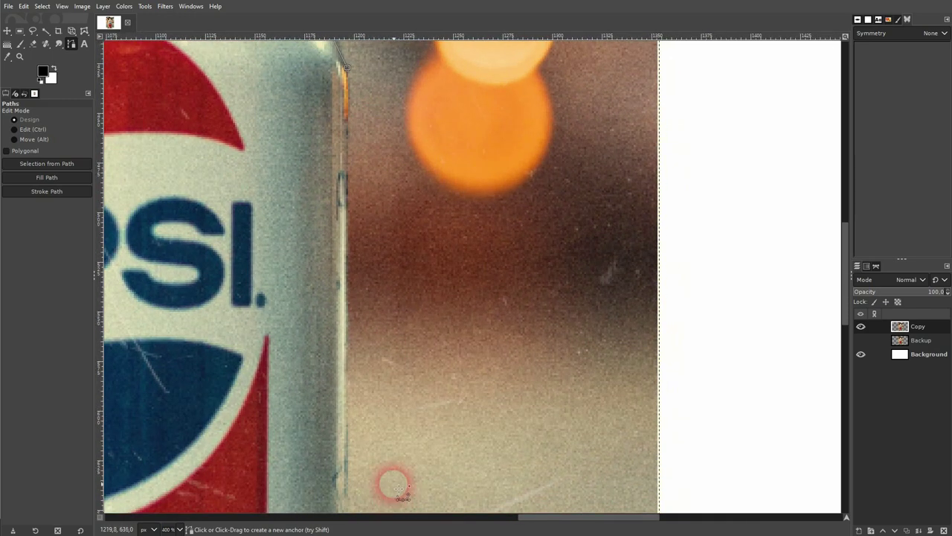
{"action": "scroll", "coordinate": [388, 463], "scroll_direction": "down", "scroll_amount": 15}
{"action": "scroll", "coordinate": [389, 463], "scroll_direction": "right", "scroll_amount": 1}
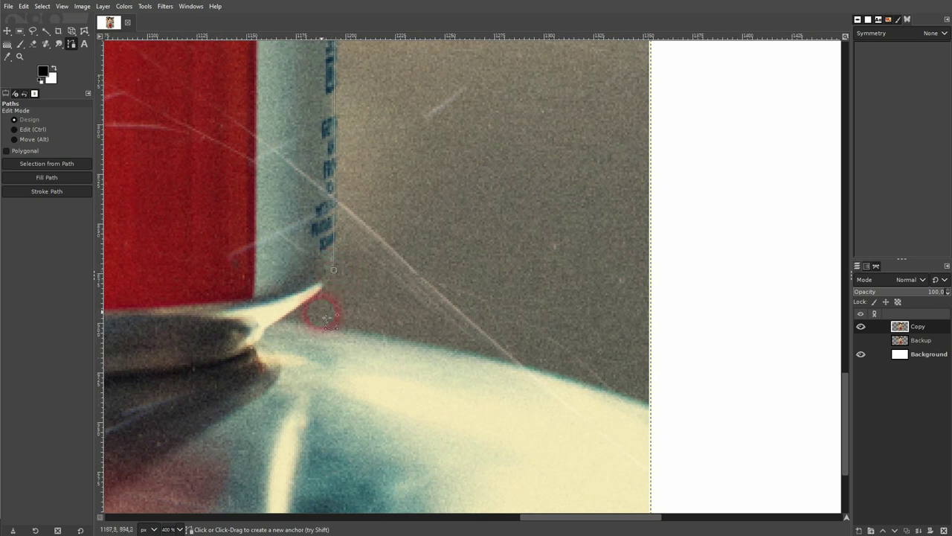
Place anchors along the can's bottom rim from right to left and close the path at its starting anchor
{"action": "left_click", "coordinate": [311, 297]}
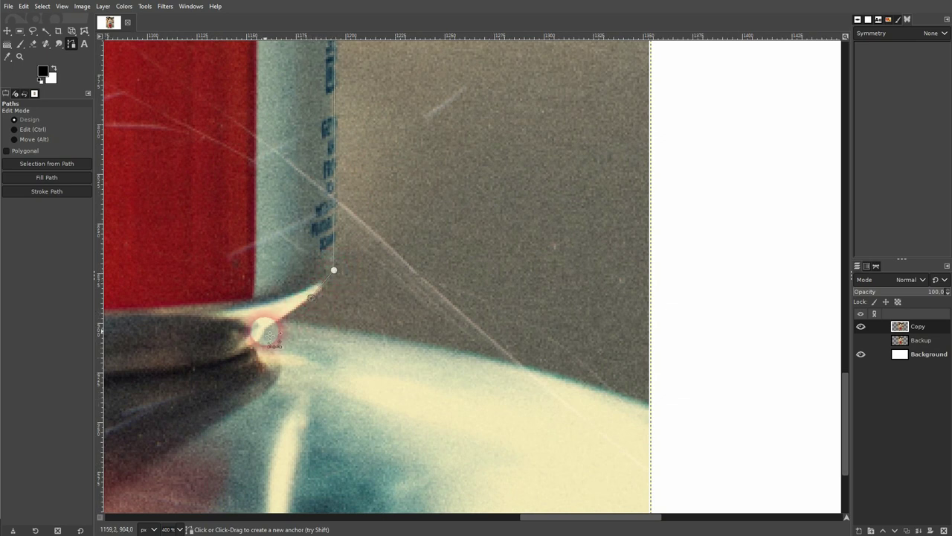
{"action": "left_click_drag", "start_coordinate": [186, 399], "coordinate": [627, 336]}
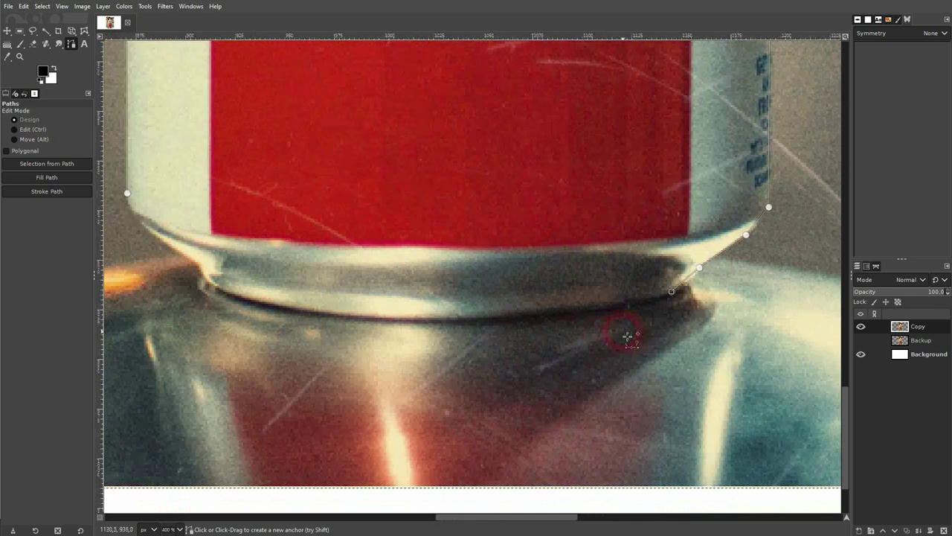
{"action": "left_click", "coordinate": [435, 321]}
{"action": "left_click", "coordinate": [203, 274]}
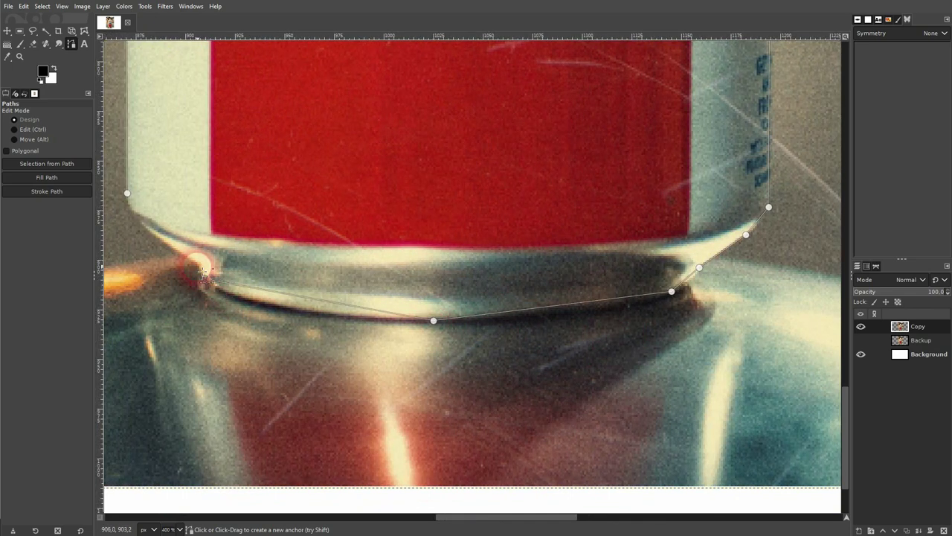
{"action": "left_click", "coordinate": [198, 265]}
{"action": "left_click_drag", "start_coordinate": [186, 247], "coordinate": [363, 351]}
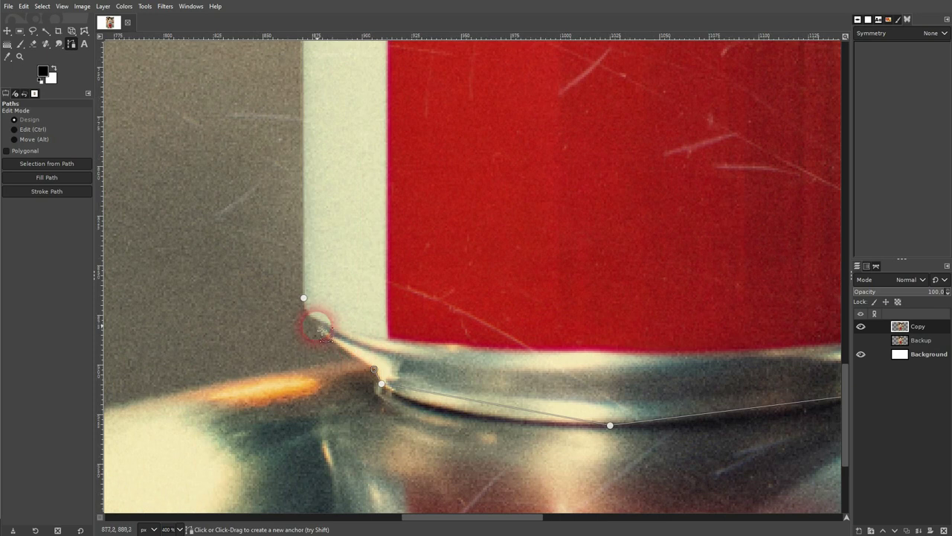
{"action": "left_click", "coordinate": [317, 325]}
{"action": "left_click", "coordinate": [304, 298]}
{"action": "left_click", "coordinate": [303, 298], "text": "ctrl"}
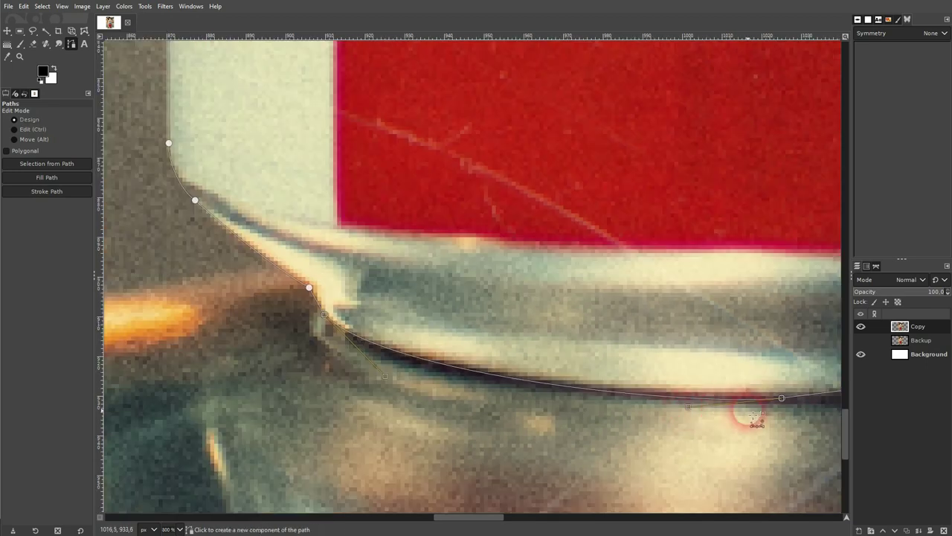
Bend the right half of the path's bottom segment to follow the curve of the can's base
{"action": "left_click_drag", "start_coordinate": [785, 425], "coordinate": [325, 409]}
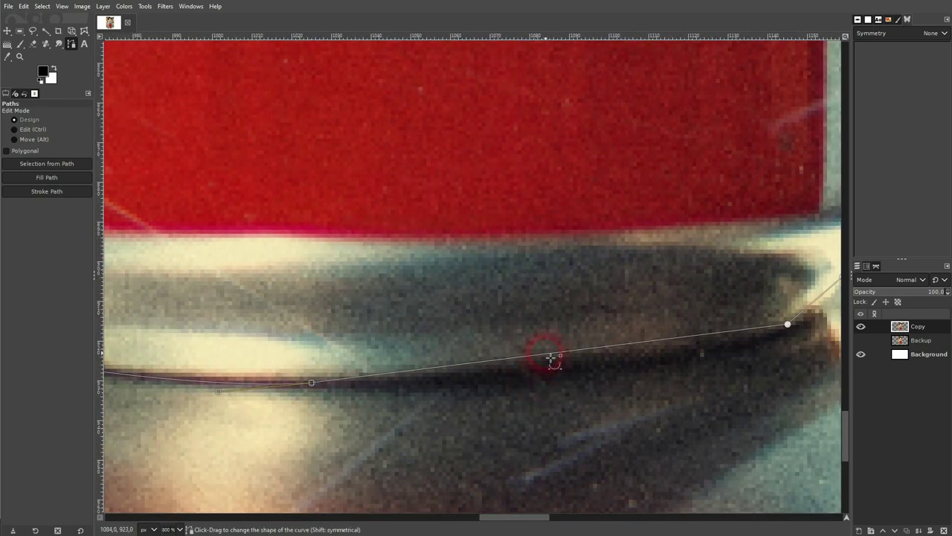
{"action": "left_click_drag", "start_coordinate": [548, 362], "coordinate": [409, 386]}
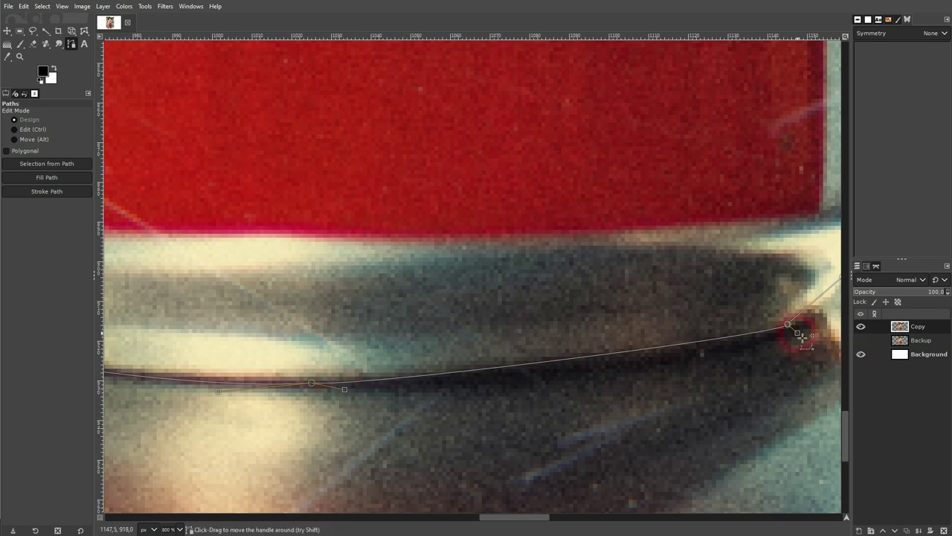
{"action": "left_click_drag", "start_coordinate": [802, 336], "coordinate": [503, 467]}
Curve the path segments at the can's lower-right corner and adjust their handles to match the metal edge
{"action": "left_click_drag", "start_coordinate": [664, 378], "coordinate": [603, 416]}
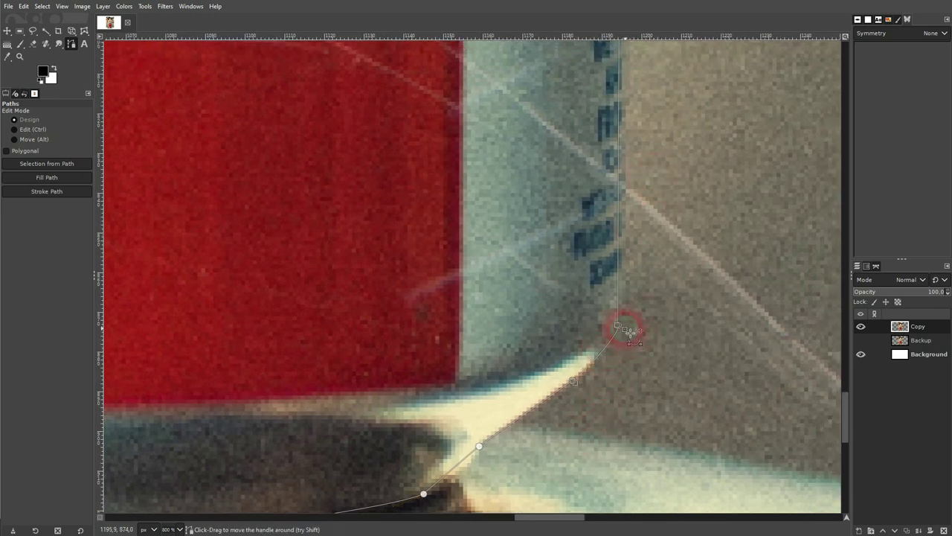
{"action": "scroll", "coordinate": [629, 276], "scroll_direction": "down", "scroll_amount": 2}
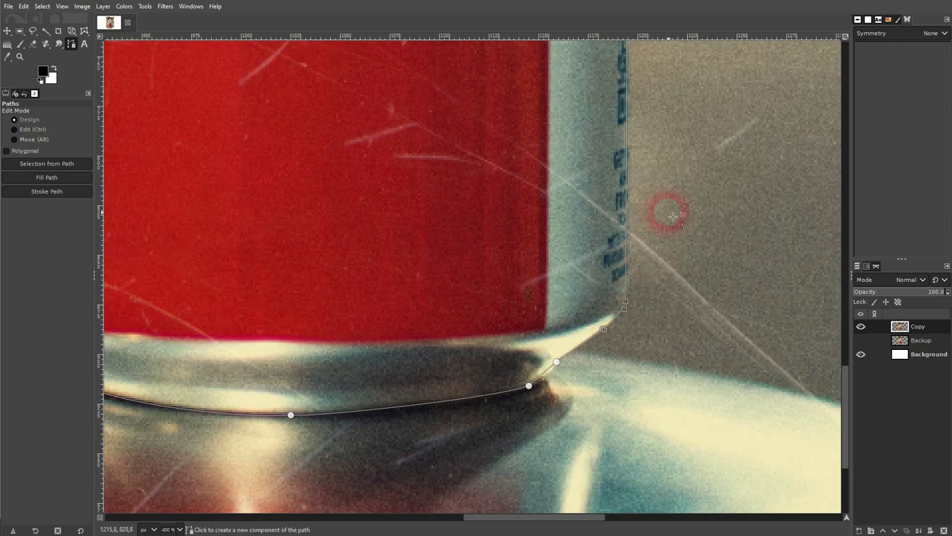
{"action": "scroll", "coordinate": [557, 389], "scroll_direction": "up", "scroll_amount": 4}
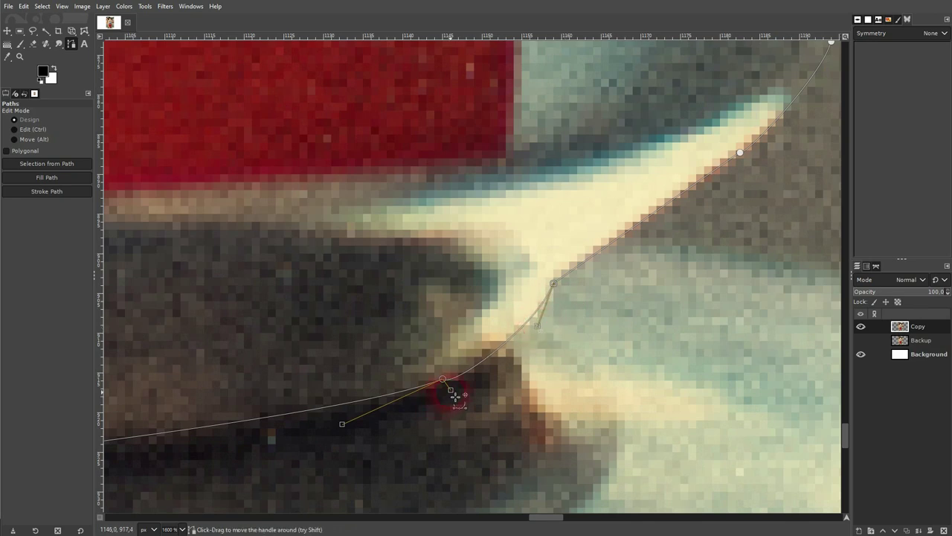
{"action": "scroll", "coordinate": [655, 268], "scroll_direction": "down", "scroll_amount": 3}
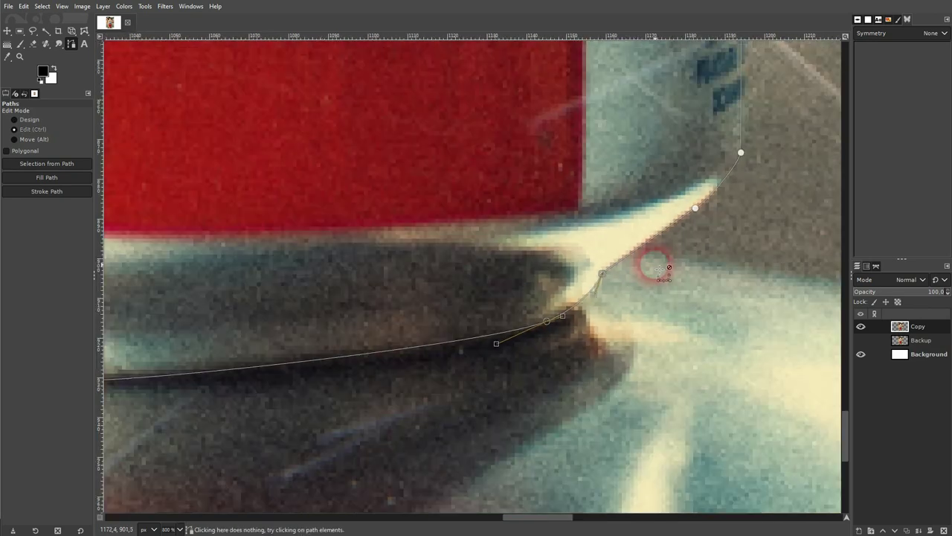
{"action": "left_click_drag", "start_coordinate": [647, 508], "coordinate": [646, 534]}
Bend the path segment along the can's right shoulder outward to follow its contour
{"action": "scroll", "coordinate": [663, 314], "scroll_direction": "down", "scroll_amount": 3}
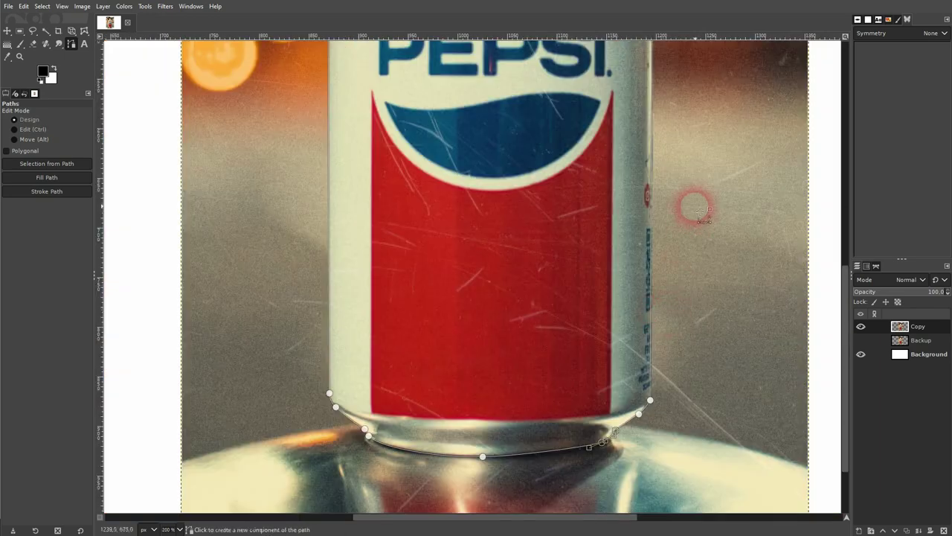
{"action": "left_click_drag", "start_coordinate": [695, 203], "coordinate": [656, 450]}
{"action": "scroll", "coordinate": [581, 151], "scroll_direction": "up", "scroll_amount": 4}
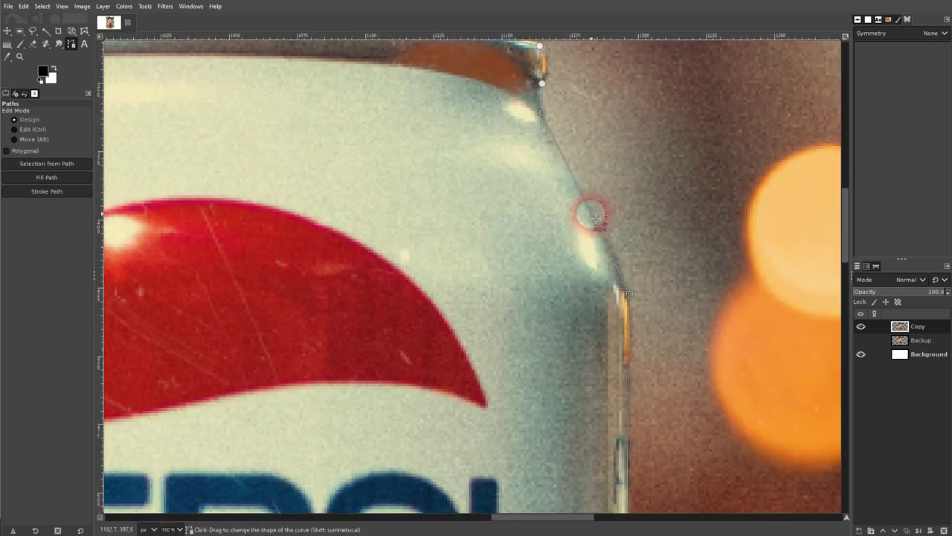
{"action": "left_click_drag", "start_coordinate": [595, 218], "coordinate": [603, 218]}
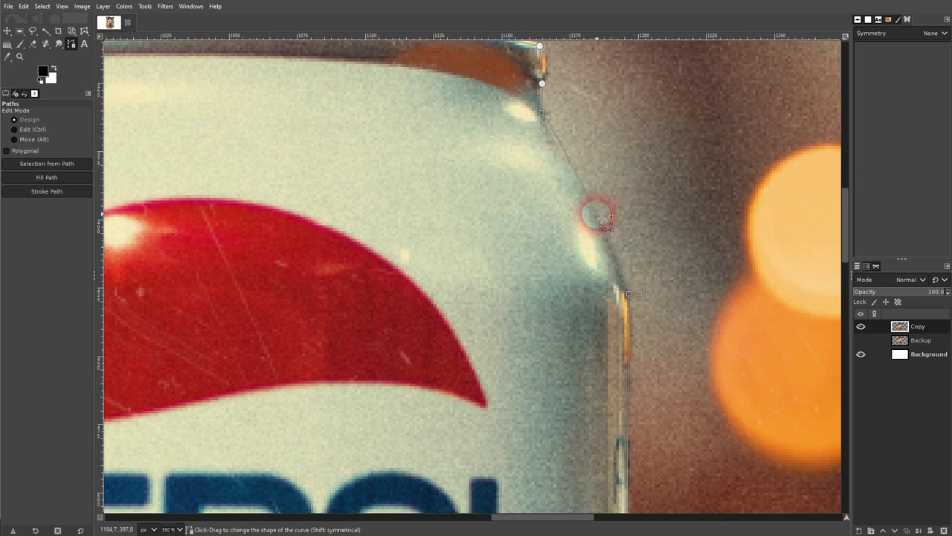
Curve the path around the right end of the top rim and along the adjoining upper edge
{"action": "scroll", "coordinate": [601, 218], "scroll_direction": "up", "scroll_amount": 4}
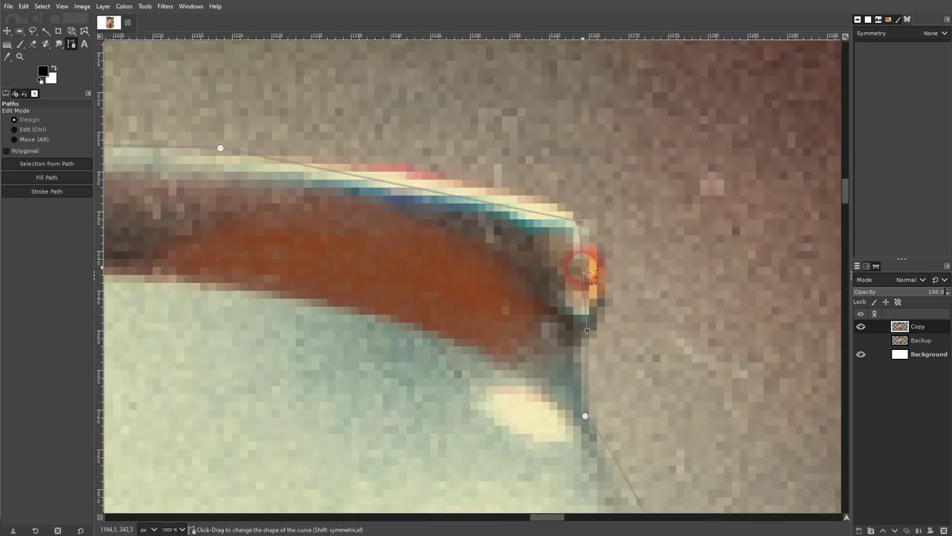
{"action": "left_click_drag", "start_coordinate": [588, 273], "coordinate": [615, 275]}
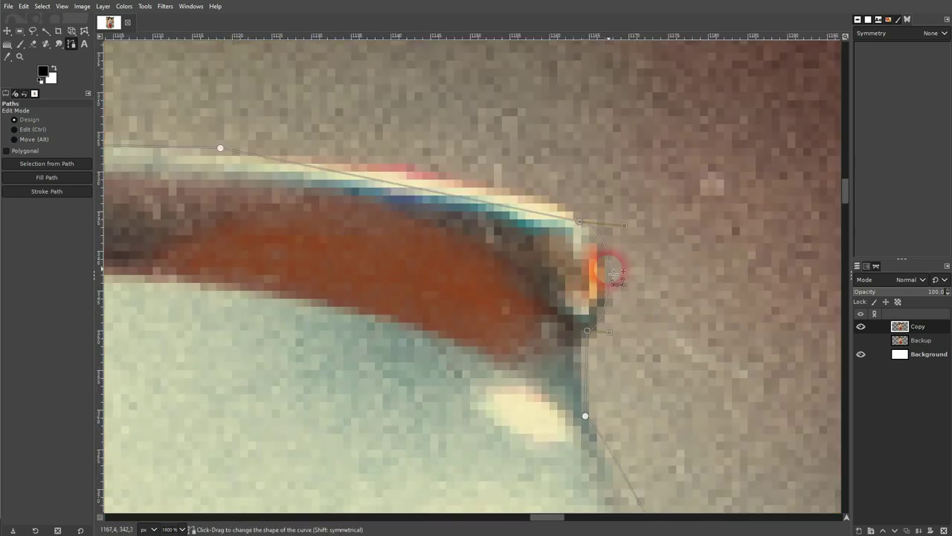
{"action": "left_click_drag", "start_coordinate": [616, 419], "coordinate": [531, 283]}
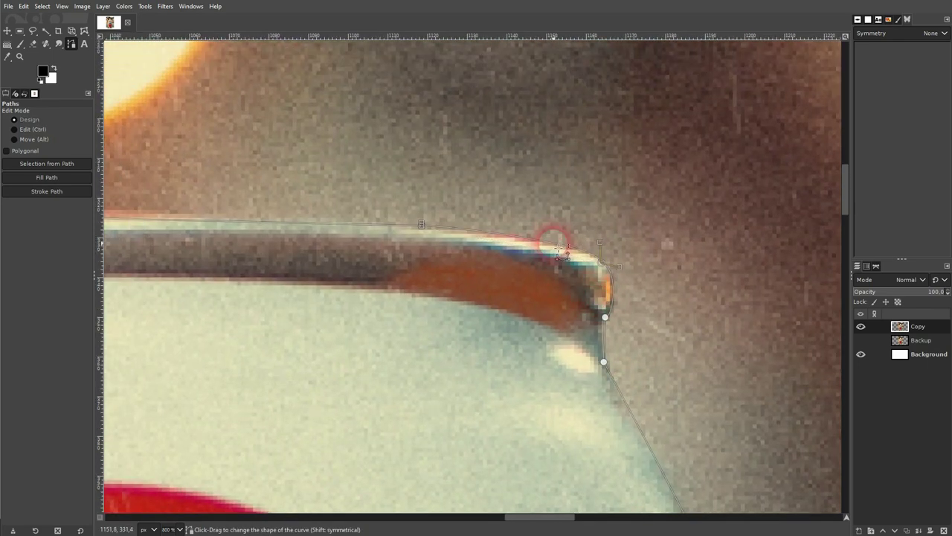
{"action": "scroll", "coordinate": [648, 303], "scroll_direction": "left", "scroll_amount": 8}
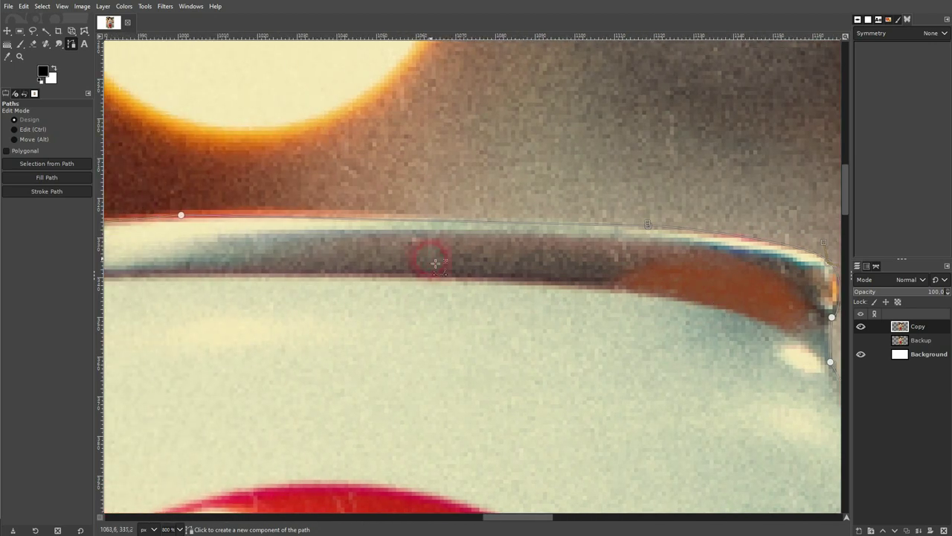
Curve the path along the left part of the top rim's upper edge and around the rim's left end
{"action": "scroll", "coordinate": [425, 278], "scroll_direction": "left", "scroll_amount": 15}
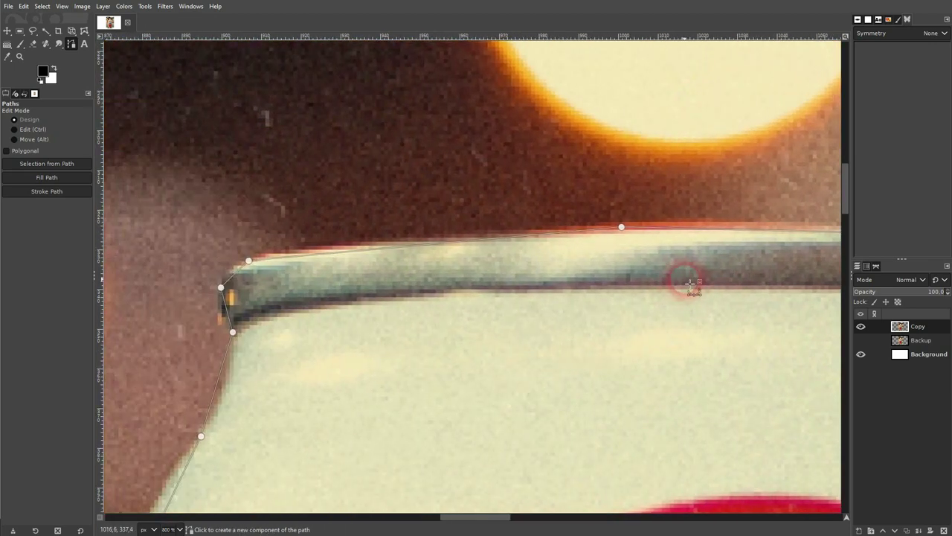
{"action": "left_click_drag", "start_coordinate": [370, 257], "coordinate": [370, 251]}
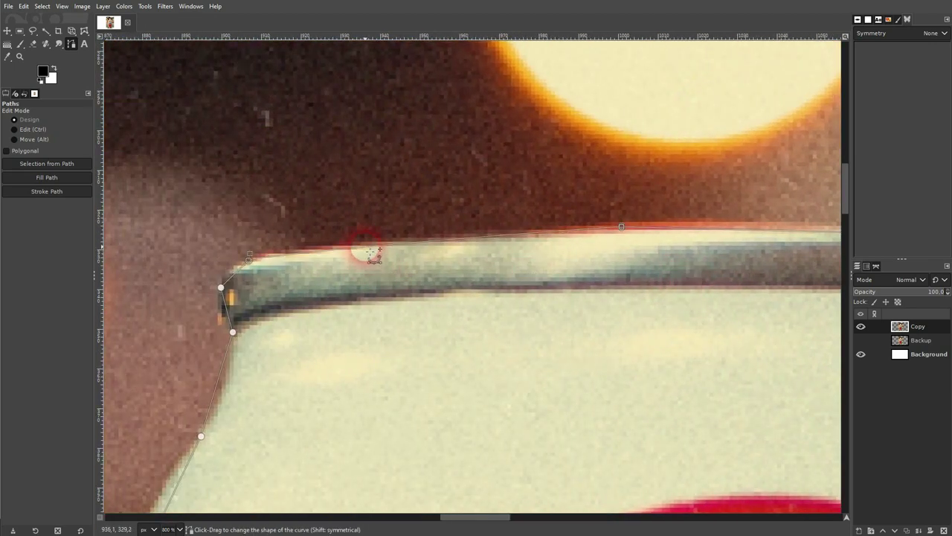
{"action": "scroll", "coordinate": [248, 335], "scroll_direction": "left", "scroll_amount": 7}
{"action": "scroll", "coordinate": [248, 336], "scroll_direction": "down", "scroll_amount": 2}
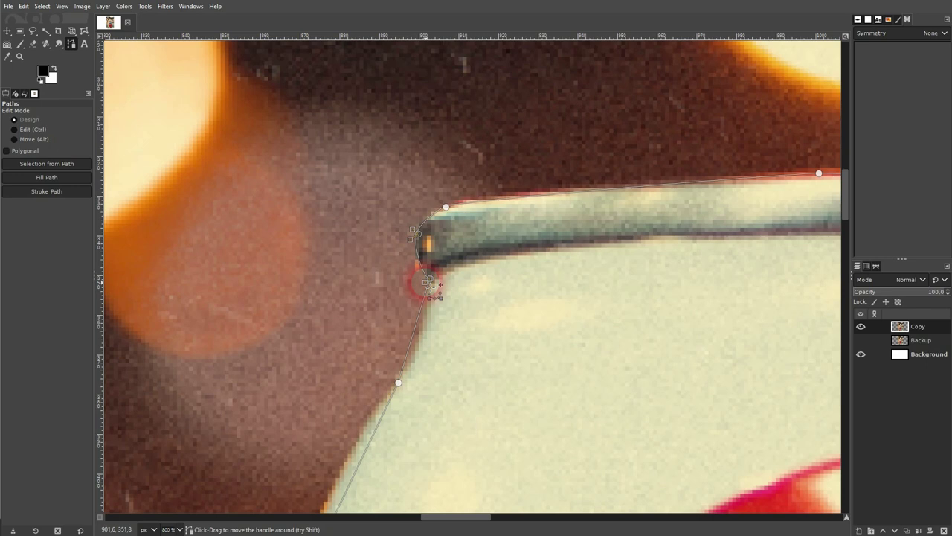
{"action": "left_click_drag", "start_coordinate": [425, 282], "coordinate": [418, 272]}
Bend the path along the can's left neck and shoulder and adjust its handles to follow the contour
{"action": "scroll", "coordinate": [434, 314], "scroll_direction": "down", "scroll_amount": 4}
{"action": "scroll", "coordinate": [434, 314], "scroll_direction": "left", "scroll_amount": 1}
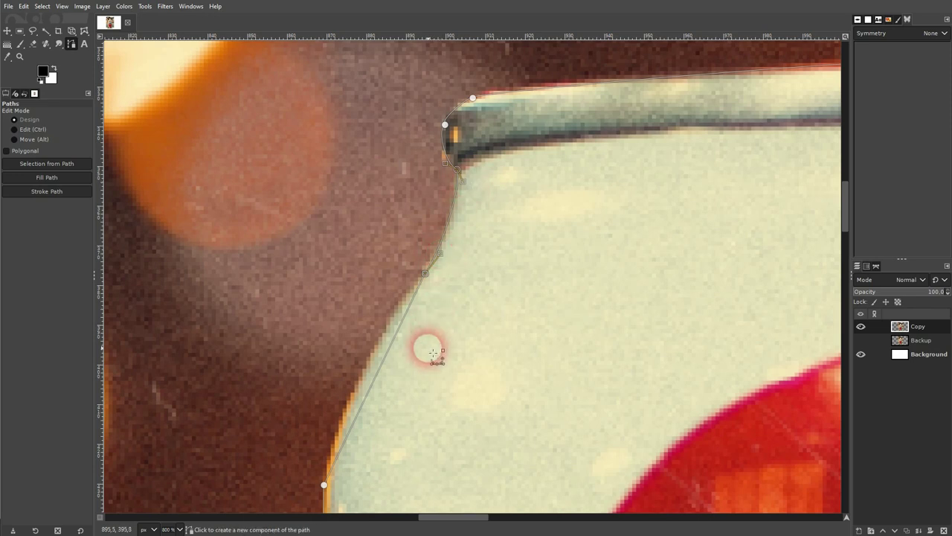
{"action": "scroll", "coordinate": [429, 347], "scroll_direction": "down", "scroll_amount": 6}
{"action": "scroll", "coordinate": [429, 347], "scroll_direction": "left", "scroll_amount": 3}
{"action": "left_click_drag", "start_coordinate": [459, 209], "coordinate": [447, 203]}
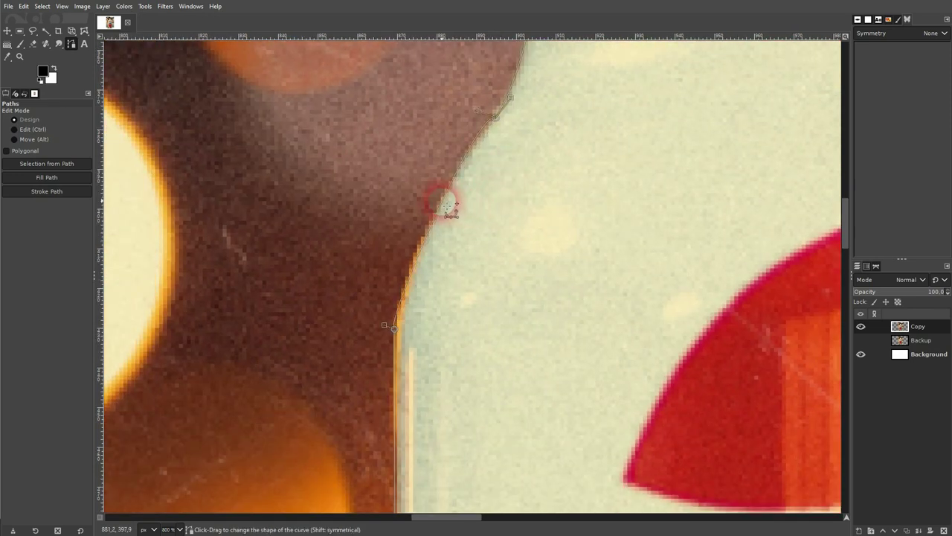
{"action": "left_click_drag", "start_coordinate": [481, 114], "coordinate": [459, 162]}
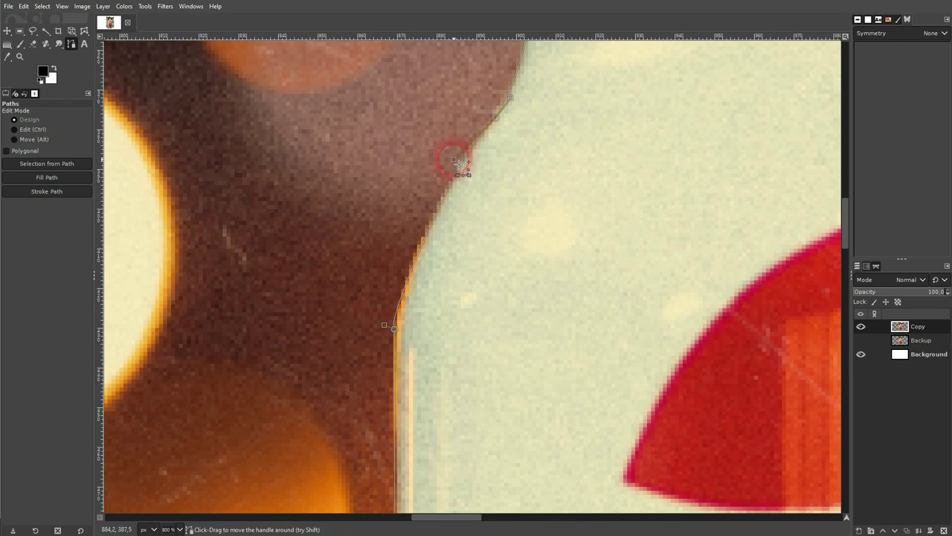
{"action": "left_click_drag", "start_coordinate": [384, 326], "coordinate": [395, 298]}
Create a selection from the finished path around the can
{"action": "scroll", "coordinate": [414, 389], "scroll_direction": "down", "scroll_amount": 4}
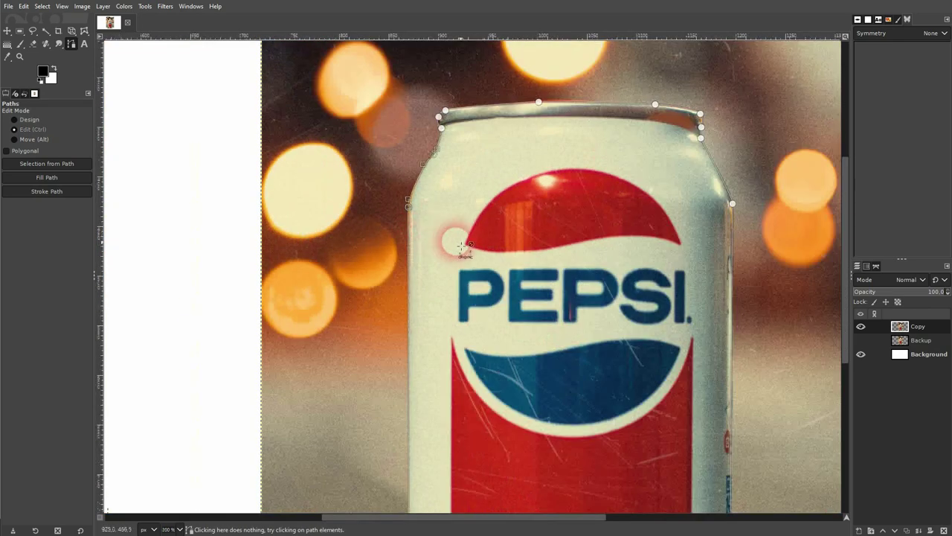
{"action": "scroll", "coordinate": [557, 254], "scroll_direction": "down", "scroll_amount": 2}
{"action": "scroll", "coordinate": [556, 255], "scroll_direction": "down", "scroll_amount": 1}
{"action": "scroll", "coordinate": [551, 255], "scroll_direction": "right", "scroll_amount": 3}
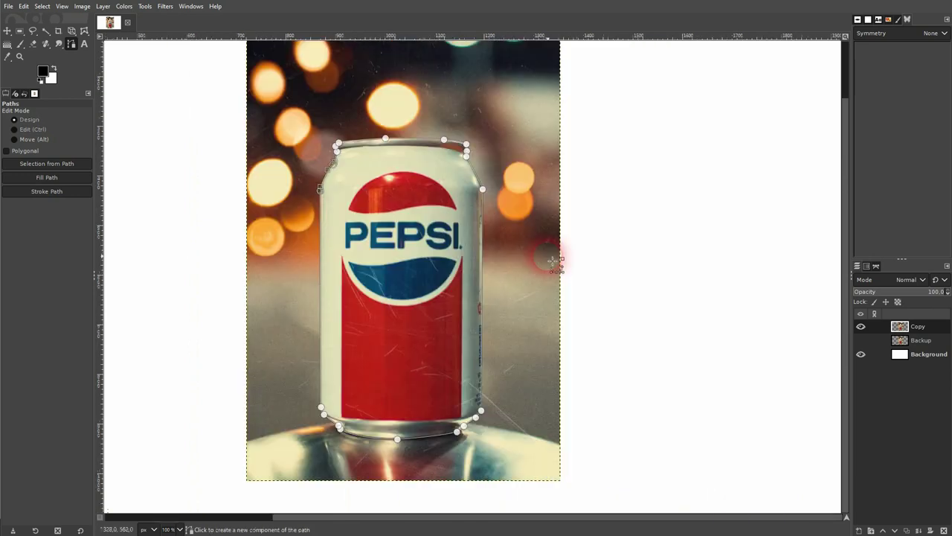
{"action": "key", "text": "ctrl"}
{"action": "scroll", "coordinate": [398, 215], "scroll_direction": "down", "scroll_amount": 1}
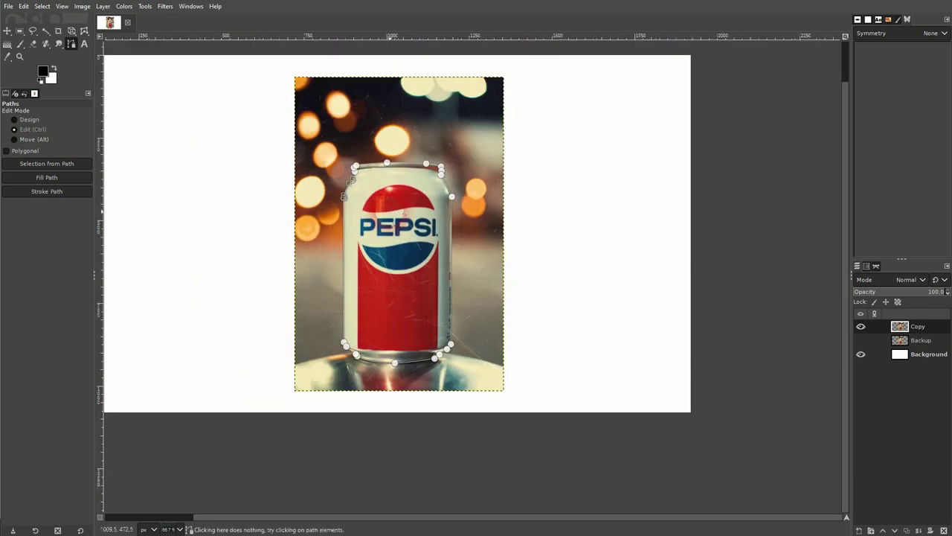
{"action": "right_click", "coordinate": [392, 216]}
{"action": "mouse_move", "coordinate": [432, 258]}
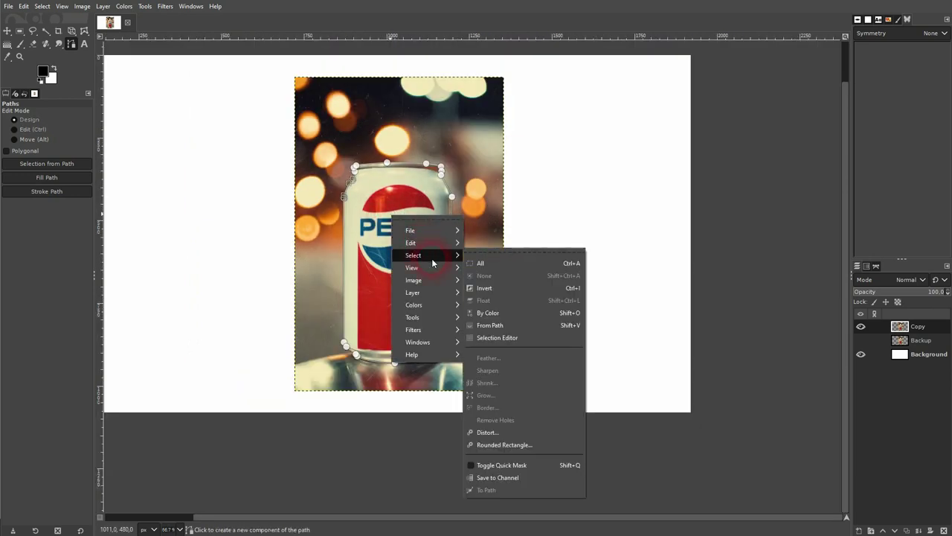
{"action": "left_click", "coordinate": [516, 325]}
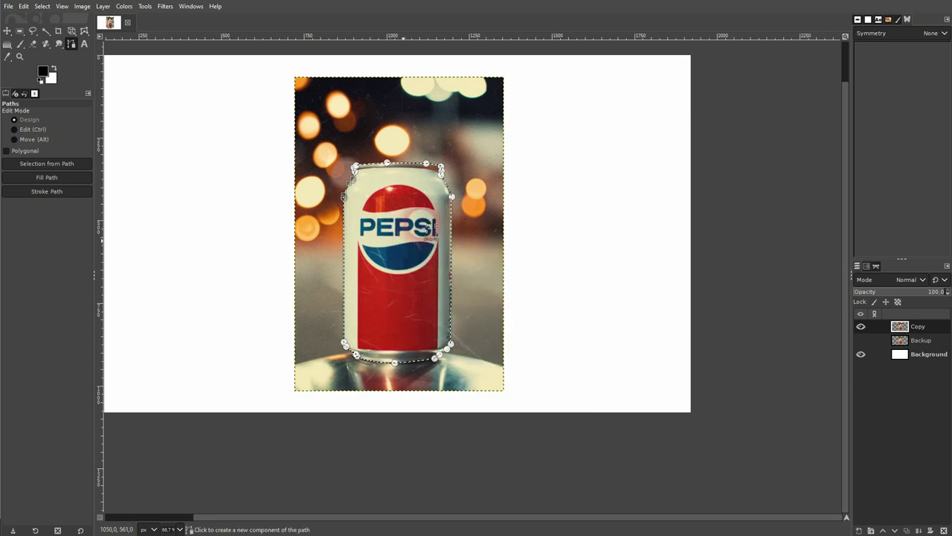
Invert the can selection and delete the photo background around the can
{"action": "key", "text": "Delete"}
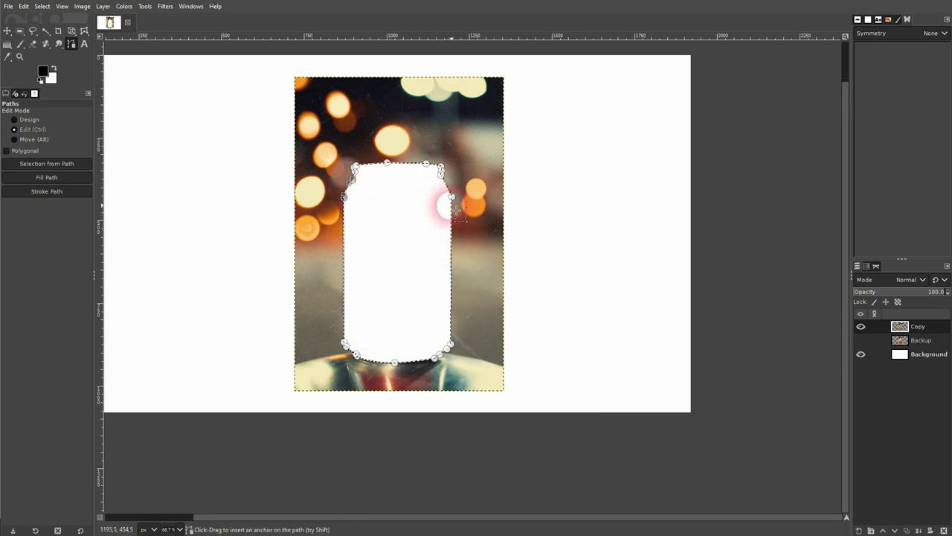
{"action": "key", "text": "ctrl+z"}
{"action": "left_click", "coordinate": [42, 6]}
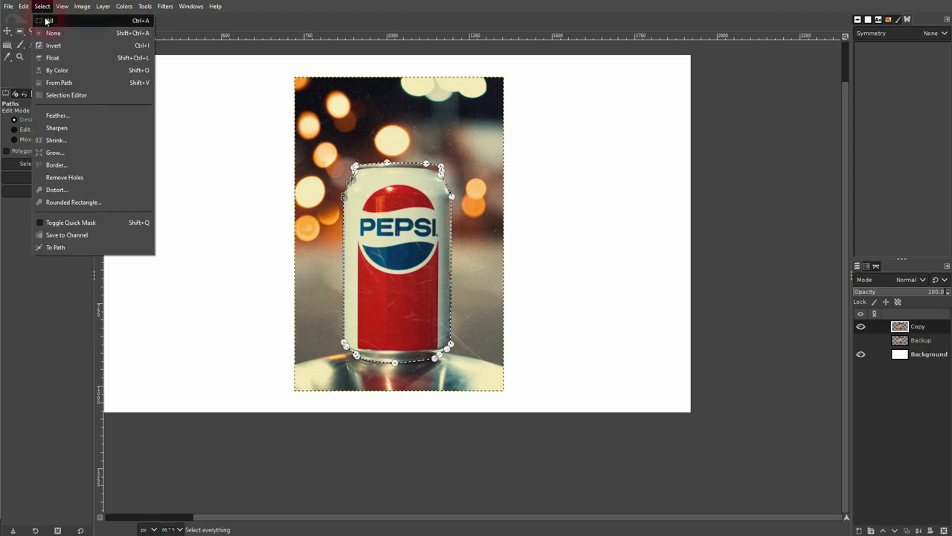
{"action": "left_click", "coordinate": [46, 41]}
{"action": "key", "text": "Delete"}
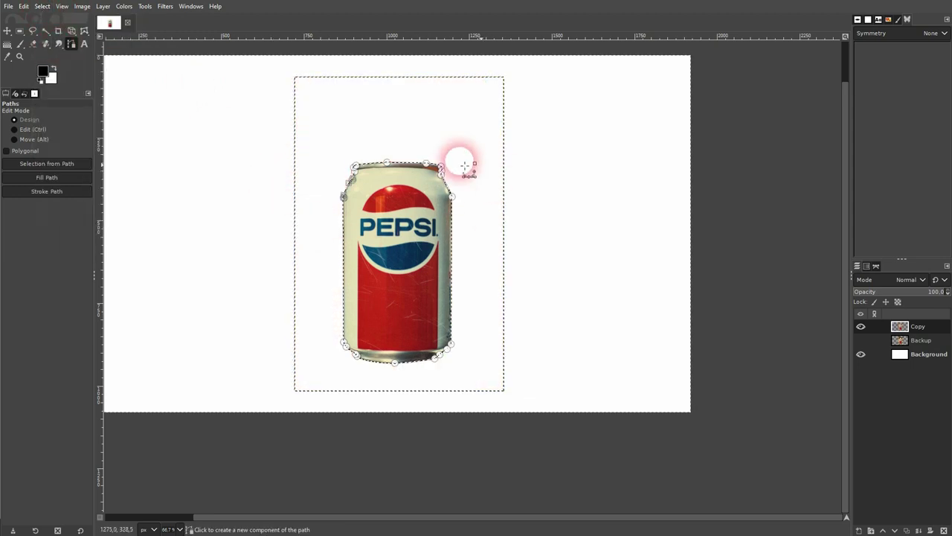
Remove the selection from around the isolated can
{"action": "left_click", "coordinate": [7, 32]}
{"action": "left_click", "coordinate": [24, 6]}
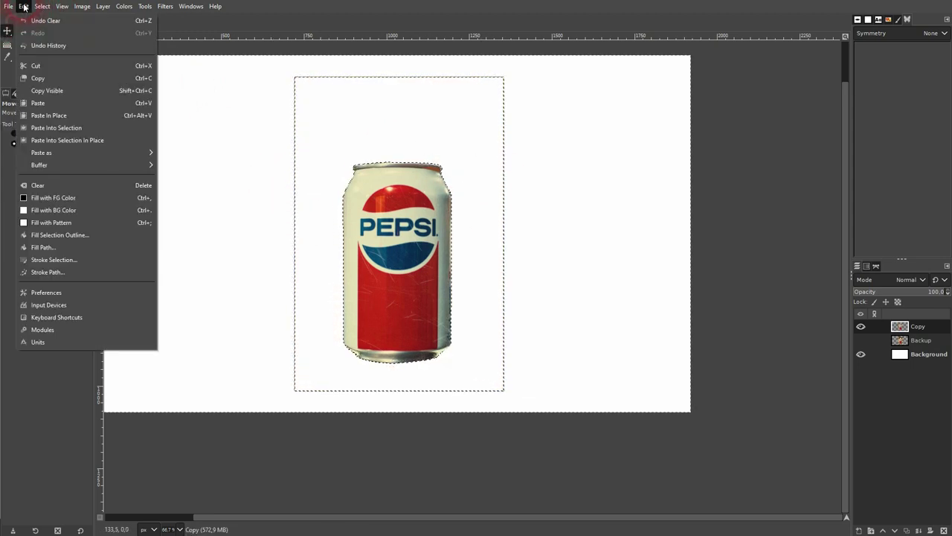
{"action": "left_click", "coordinate": [59, 35]}
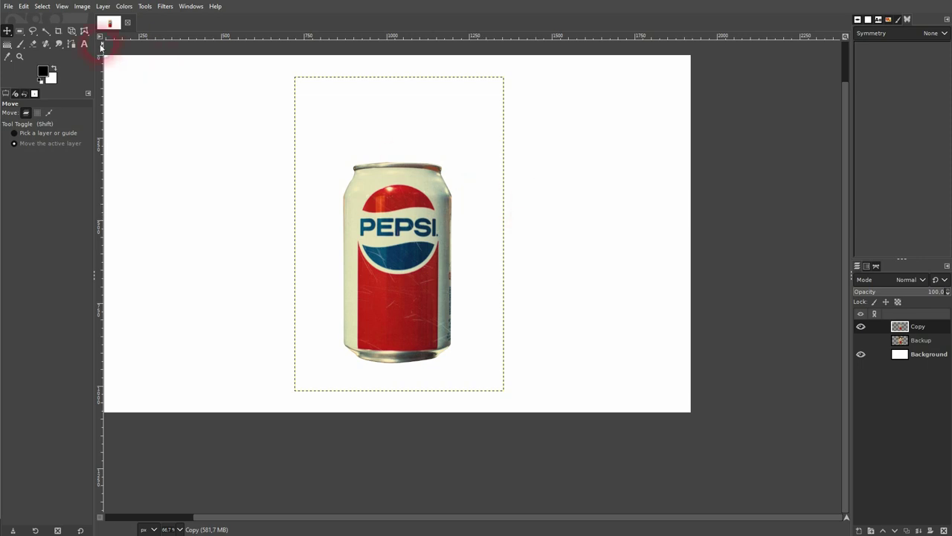
Scale the Copy layer down around its center to about 353 × 529 px, keeping its proportions
{"action": "left_click_drag", "start_coordinate": [74, 32], "coordinate": [105, 55]}
{"action": "left_click", "coordinate": [324, 206]}
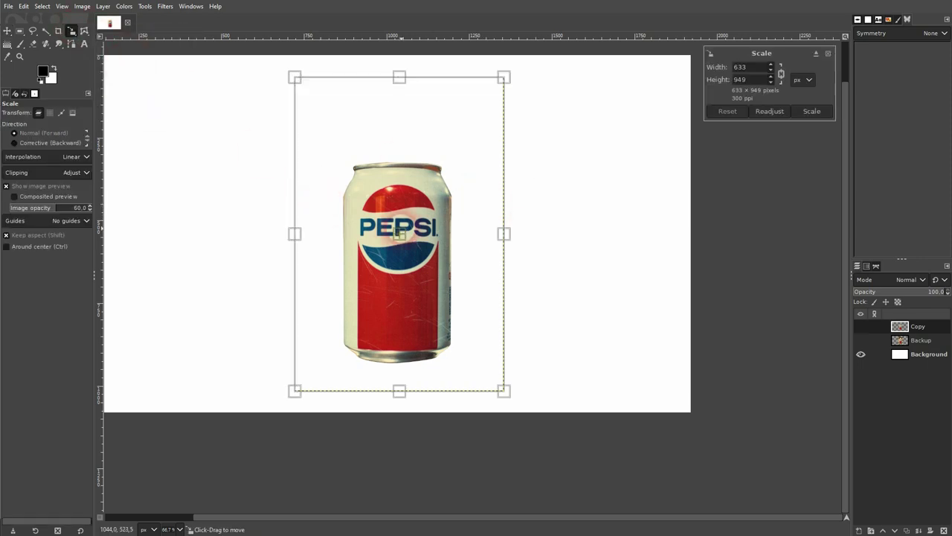
{"action": "left_click_drag", "start_coordinate": [504, 233], "coordinate": [459, 241]}
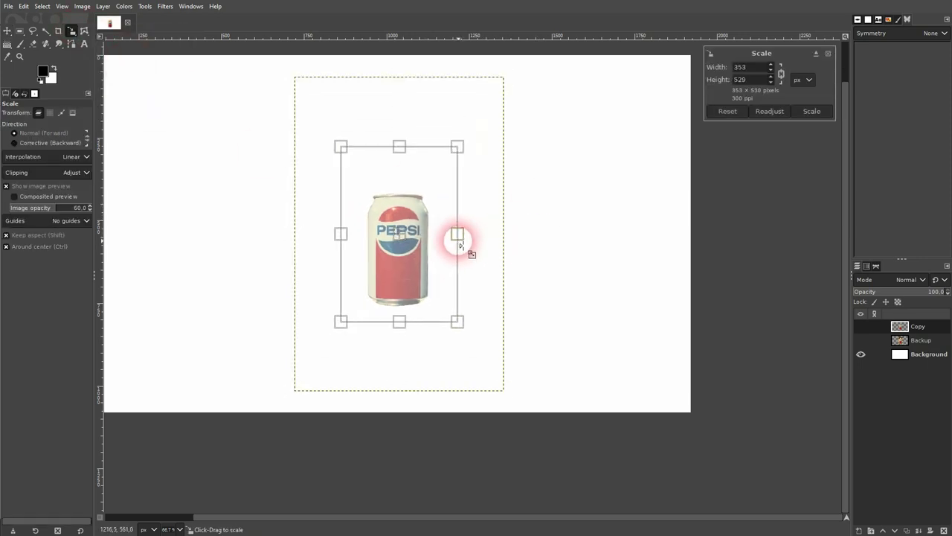
{"action": "left_click", "coordinate": [811, 111]}
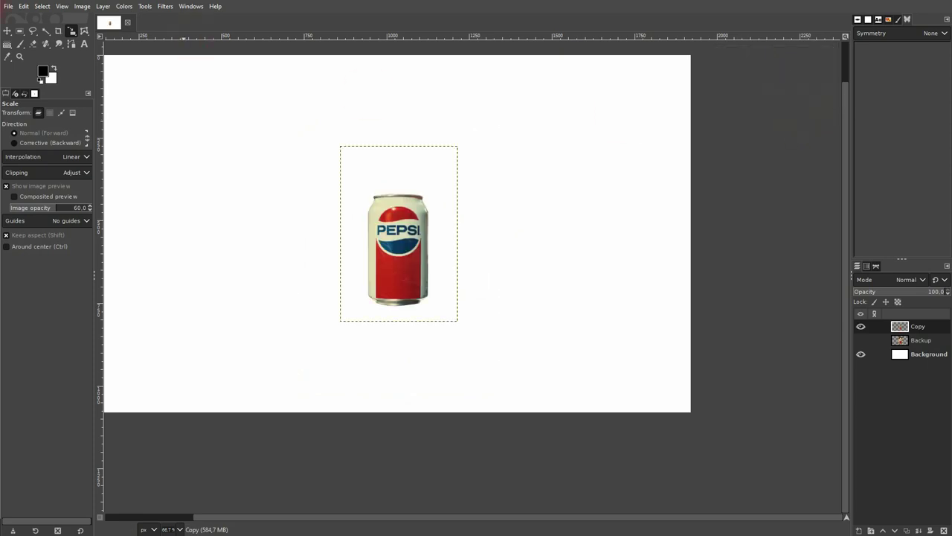
Move the can straight up into the upper half of the white canvas, leaving room below it
{"action": "left_click", "coordinate": [6, 31]}
{"action": "left_click_drag", "start_coordinate": [417, 253], "coordinate": [418, 146]}
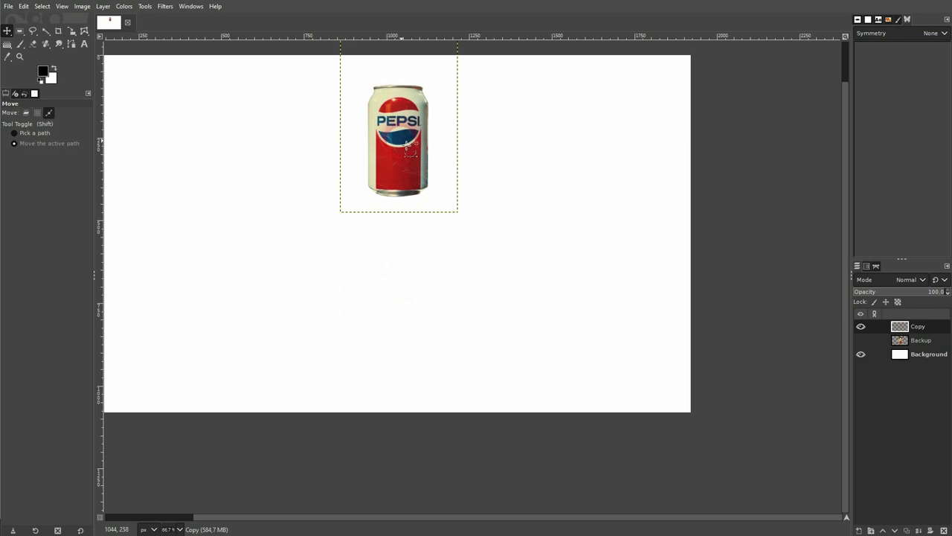
{"action": "left_click_drag", "start_coordinate": [406, 145], "coordinate": [407, 191]}
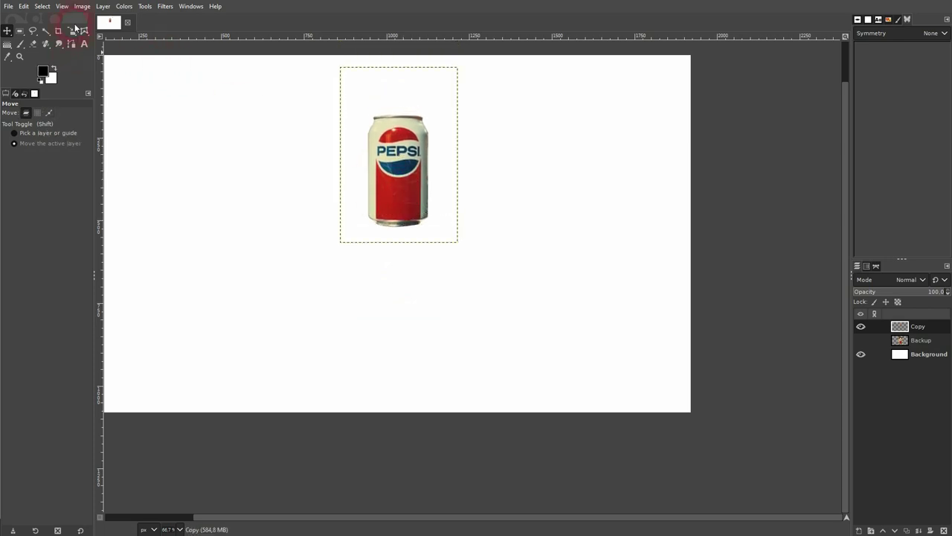
Scale the Copy layer up around its center to about 475 × 711 px, keeping its proportions
{"action": "left_click", "coordinate": [70, 31]}
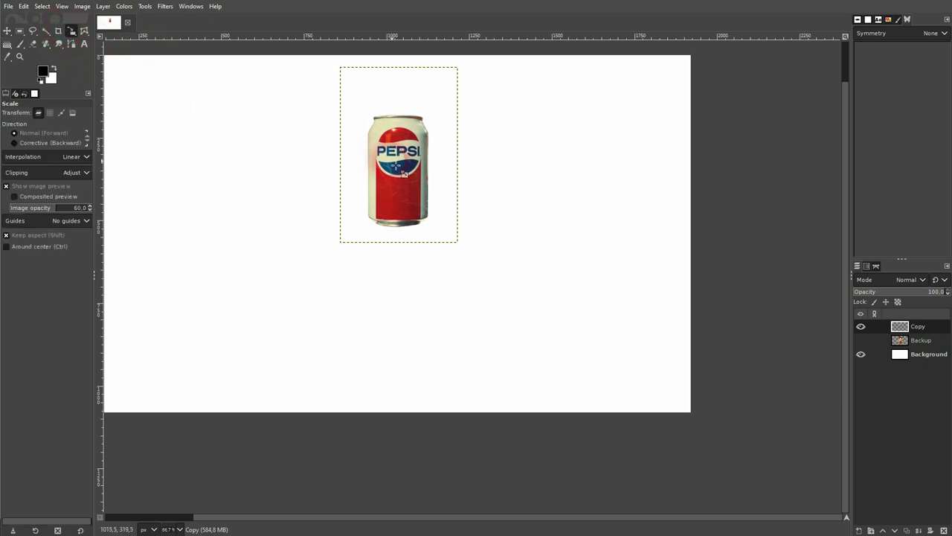
{"action": "left_click", "coordinate": [453, 166]}
{"action": "left_click_drag", "start_coordinate": [459, 155], "coordinate": [481, 159]}
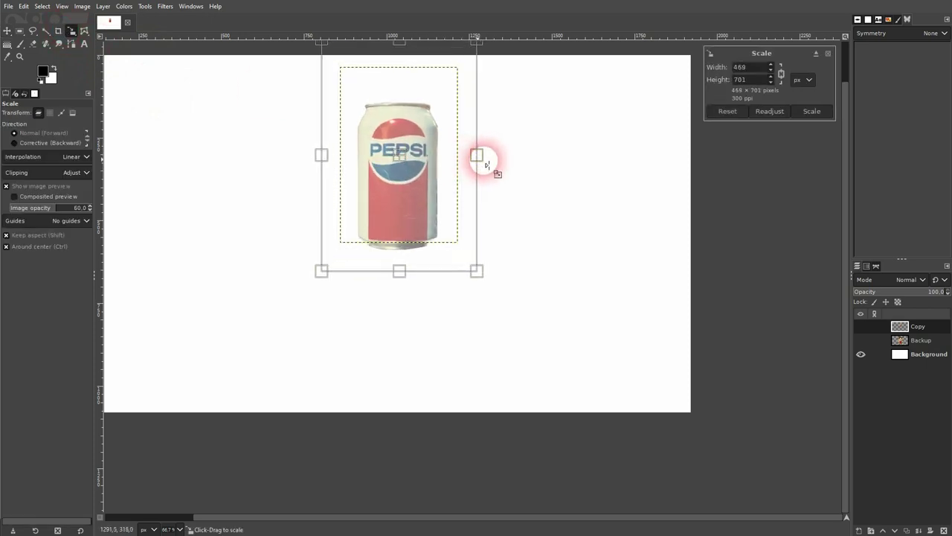
{"action": "left_click", "coordinate": [811, 112]}
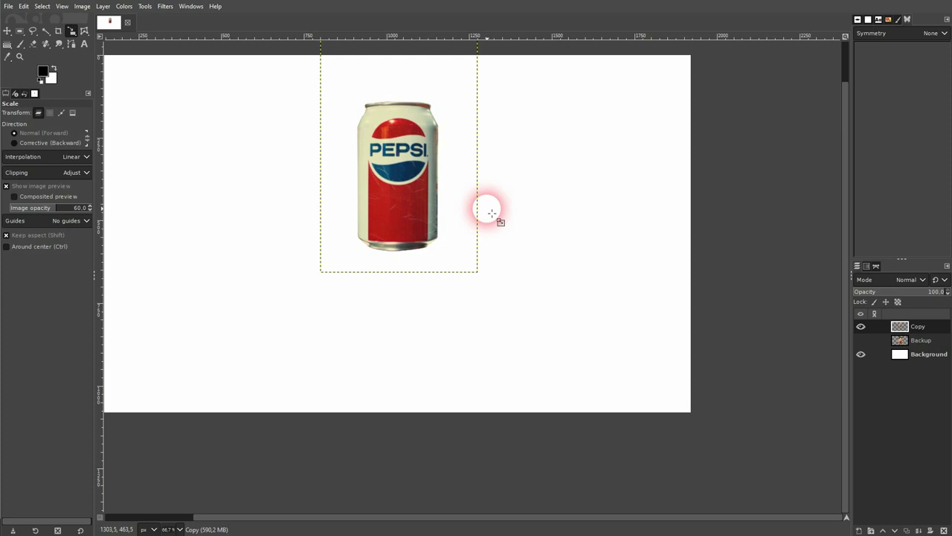
Duplicate the Copy layer and rename the duplicate as Reflection
{"action": "left_click", "coordinate": [906, 529]}
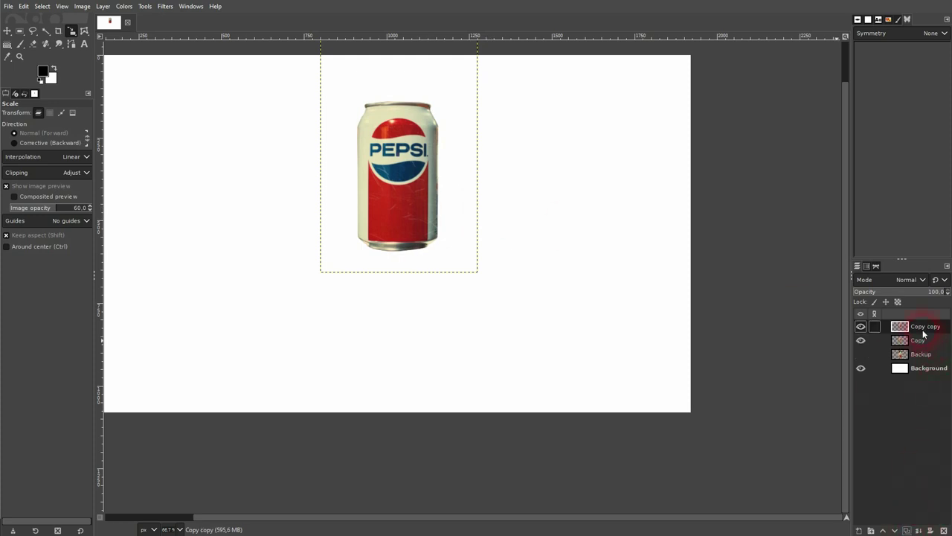
{"action": "double_click", "coordinate": [923, 328]}
{"action": "type", "text": "Reflection"}
{"action": "key", "text": "Return"}
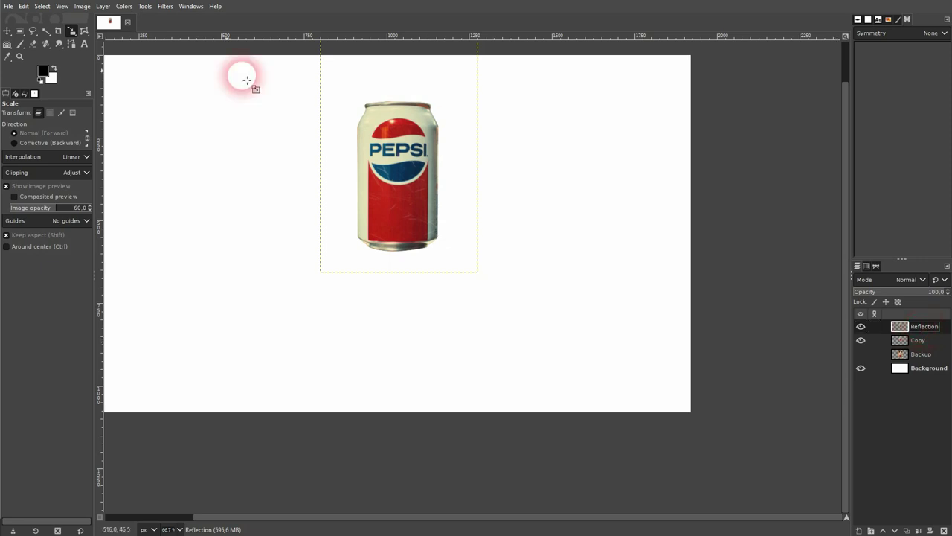
{"action": "left_click", "coordinate": [395, 159]}
{"action": "left_click_drag", "start_coordinate": [395, 159], "coordinate": [394, 198]}
{"action": "key", "text": "ctrl+z"}
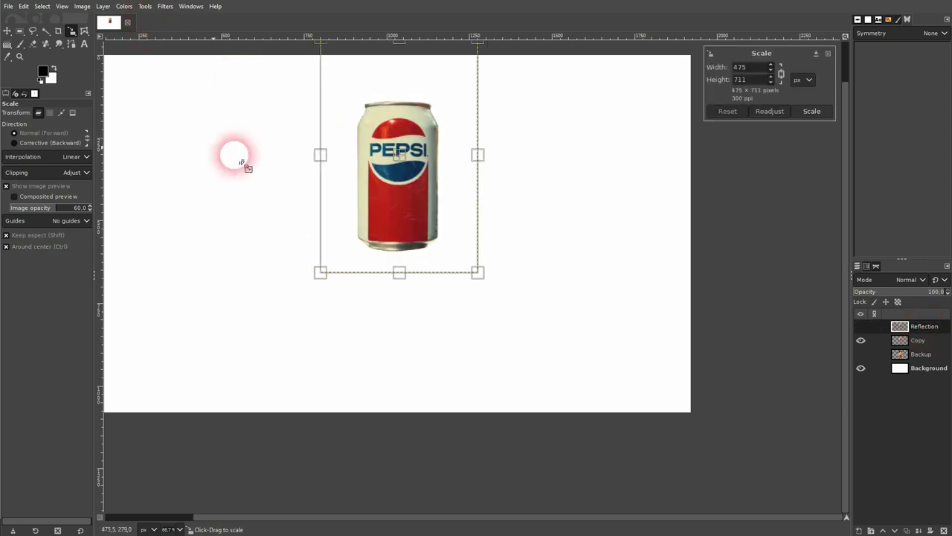
Move the Reflection layer straight down so its can sits directly below the original, vertically aligned with it
{"action": "left_click", "coordinate": [7, 30]}
{"action": "left_click_drag", "start_coordinate": [365, 168], "coordinate": [420, 320]}
{"action": "key", "text": "ctrl"}
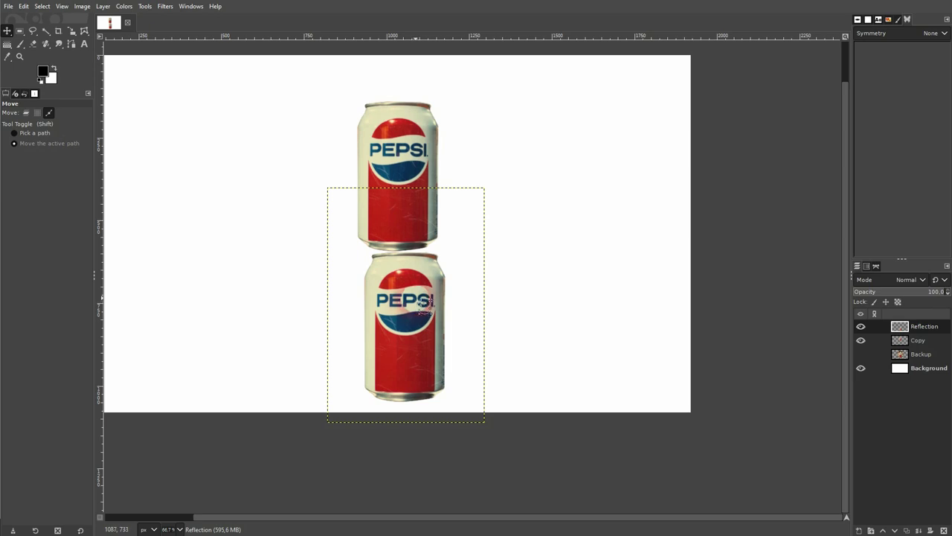
{"action": "key", "text": "ctrl+z"}
{"action": "left_click_drag", "start_coordinate": [418, 183], "coordinate": [408, 327]}
{"action": "key", "text": "ctrl"}
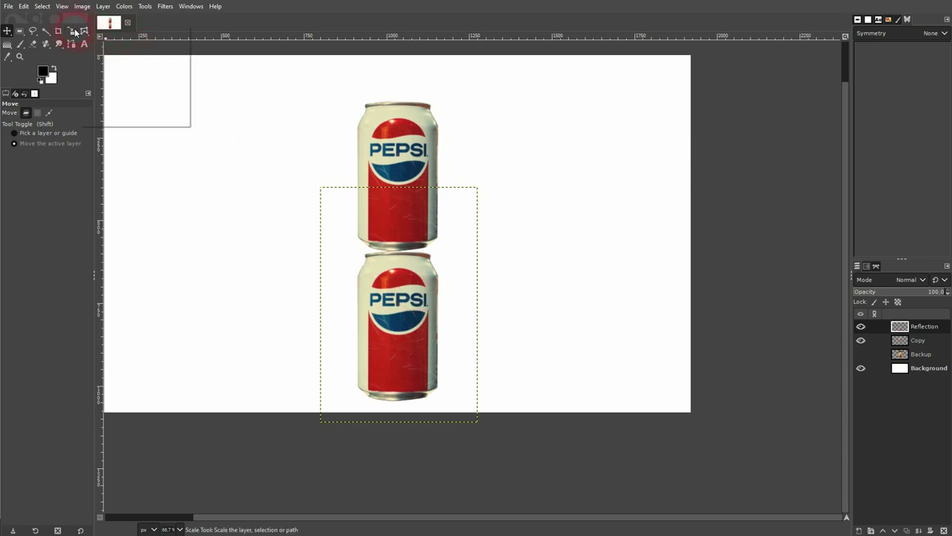
Flip the Reflection layer vertically
{"action": "left_click_drag", "start_coordinate": [75, 32], "coordinate": [111, 82]}
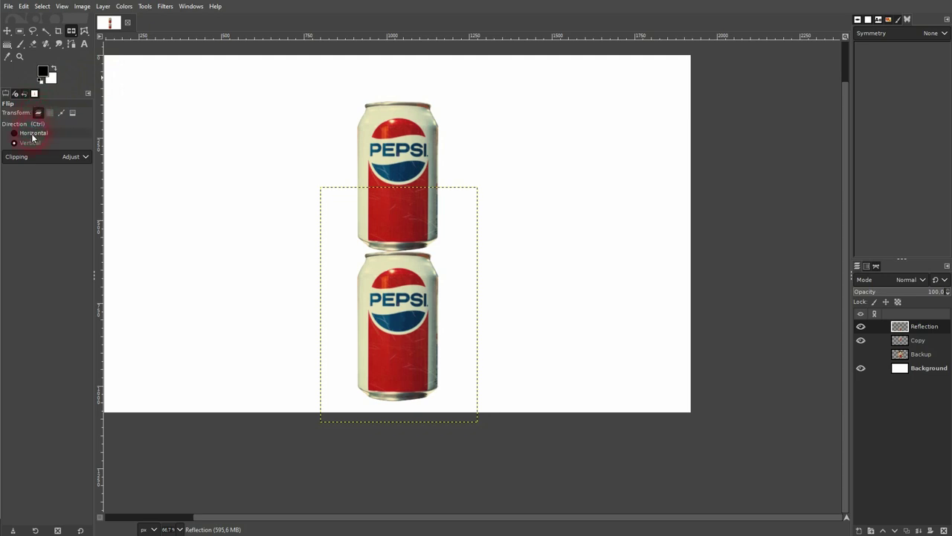
{"action": "left_click", "coordinate": [433, 329]}
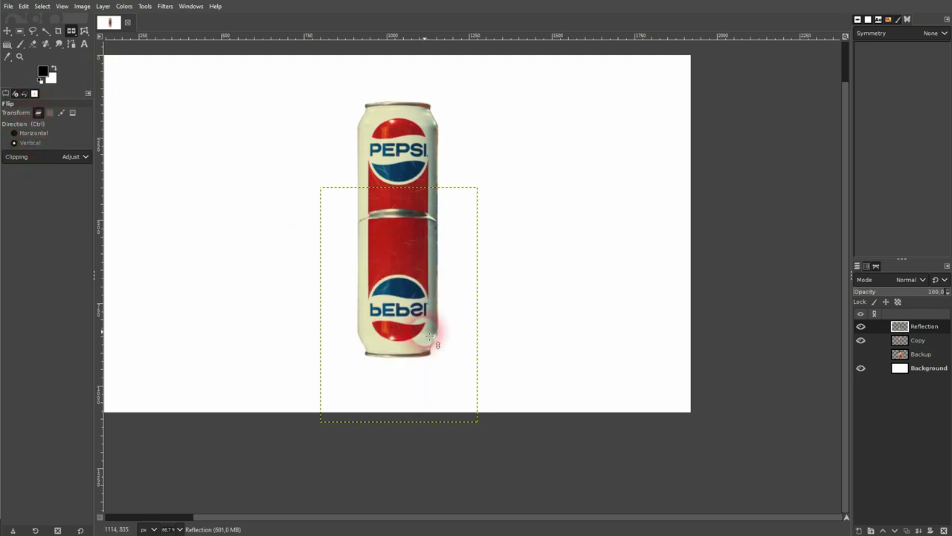
Move the flipped Reflection can down and nudge it until its base just touches the original can's base
{"action": "left_click", "coordinate": [8, 31]}
{"action": "mouse_move", "coordinate": [406, 271]}
{"action": "left_mouse_down"}
{"action": "mouse_move", "coordinate": [404, 320]}
{"action": "mouse_move", "coordinate": [401, 288]}
{"action": "left_mouse_up"}
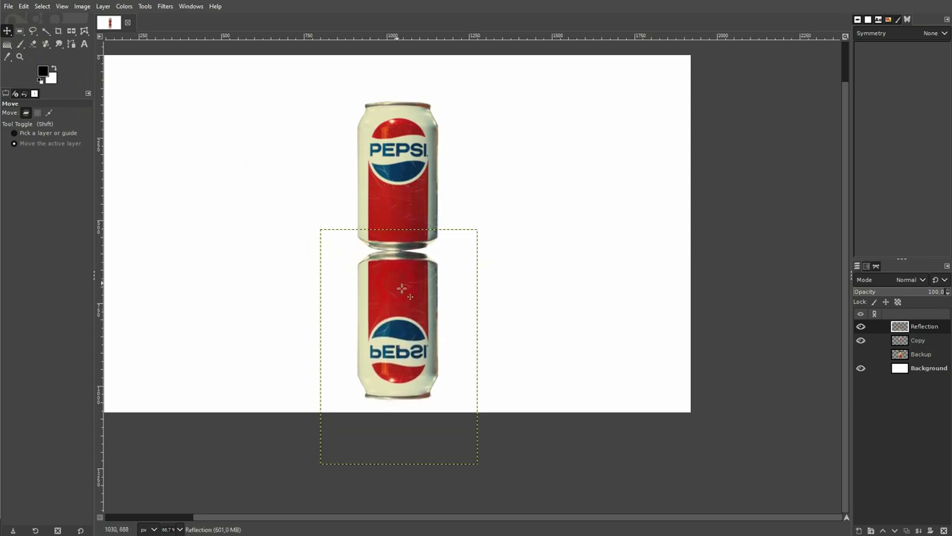
{"action": "scroll", "coordinate": [404, 279], "scroll_direction": "up", "scroll_amount": 4}
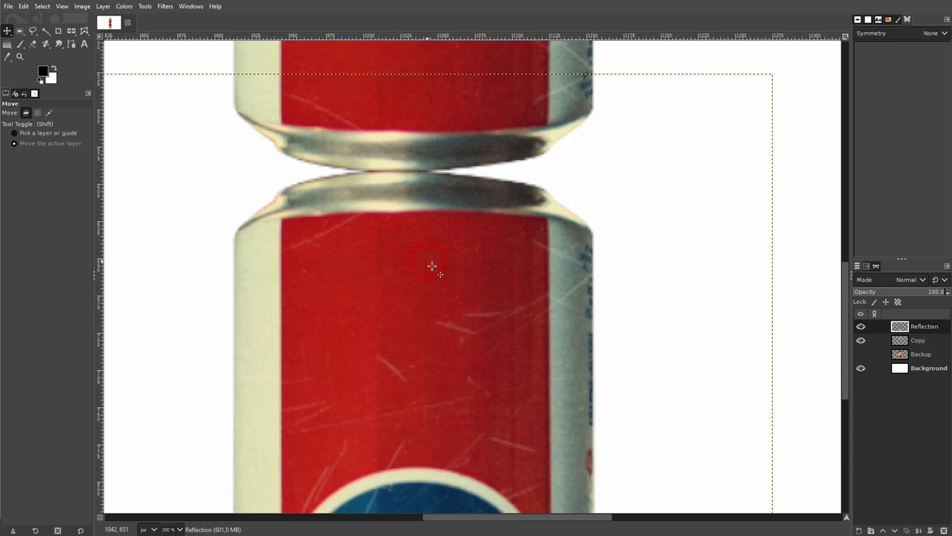
{"action": "key", "text": "Down"}
{"action": "key", "text": "Down"}
{"action": "key", "text": "Down"}
{"action": "key", "text": "Up"}
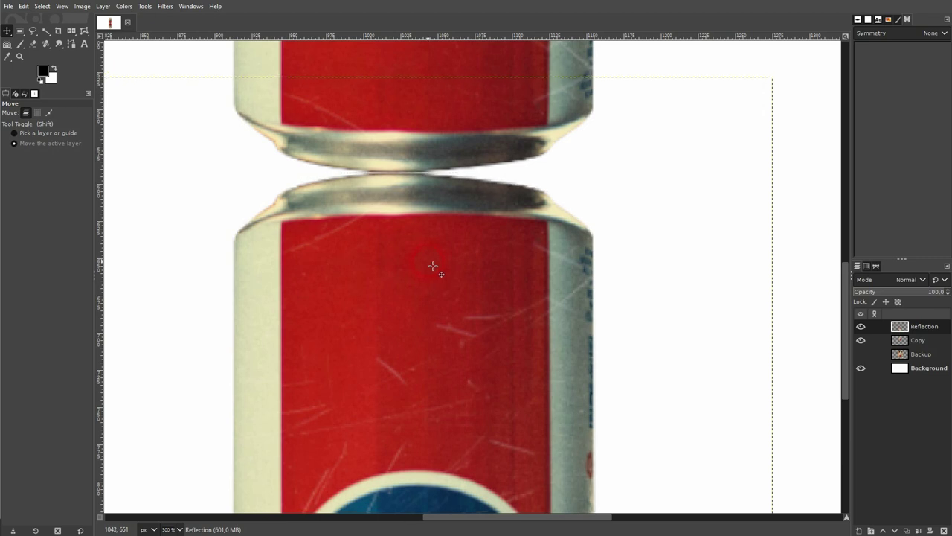
{"action": "key", "text": "Up"}
{"action": "scroll", "coordinate": [428, 270], "scroll_direction": "down", "scroll_amount": 4}
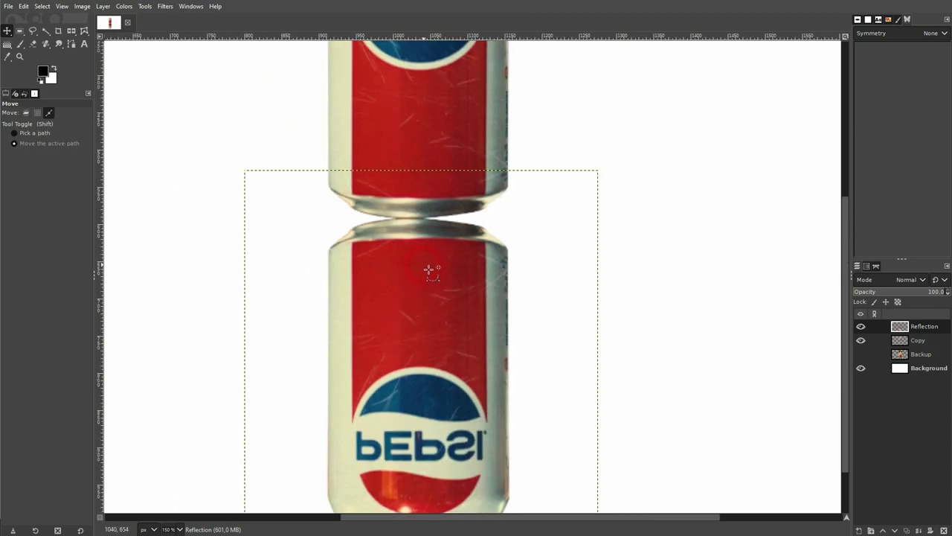
Lower the Reflection layer's opacity to 40 and keep that layer active
{"action": "scroll", "coordinate": [454, 160], "scroll_direction": "up", "scroll_amount": 2}
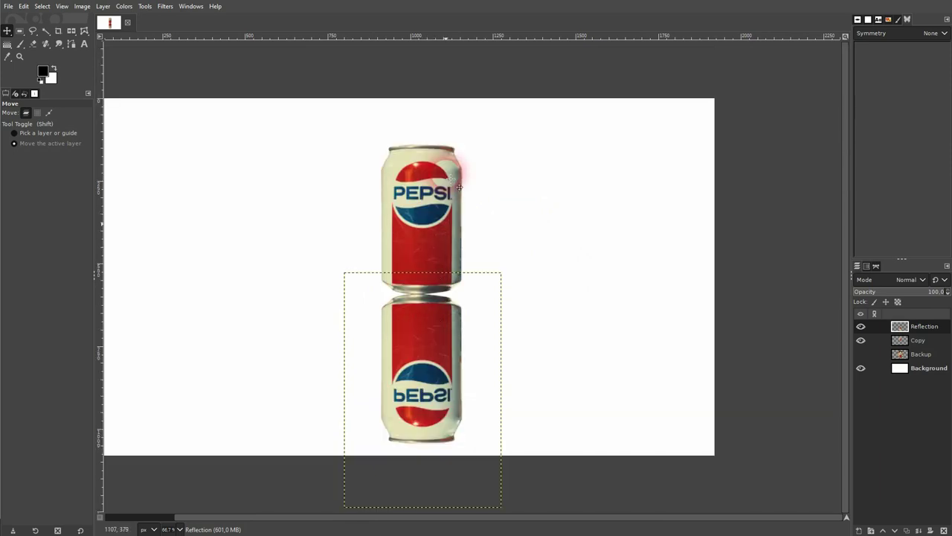
{"action": "left_click", "coordinate": [487, 296]}
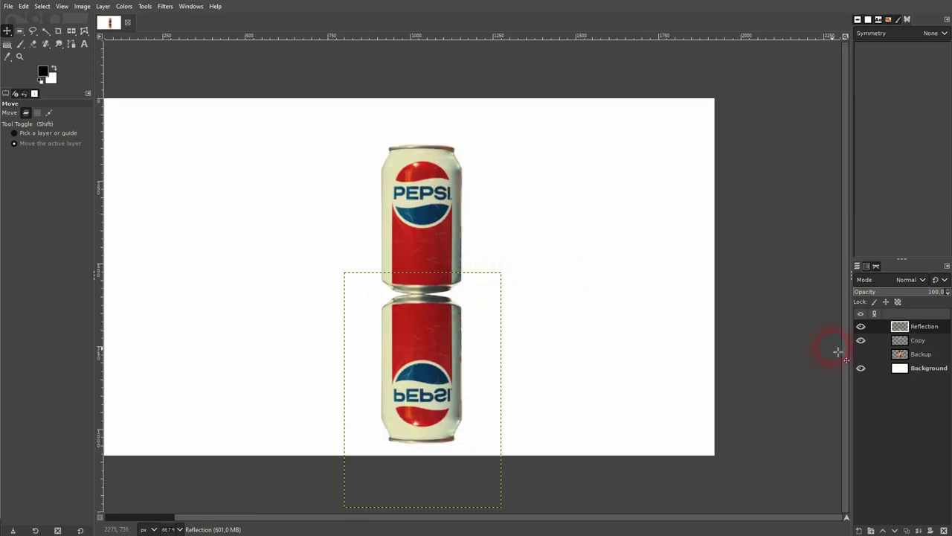
{"action": "left_click_drag", "start_coordinate": [929, 291], "coordinate": [899, 296]}
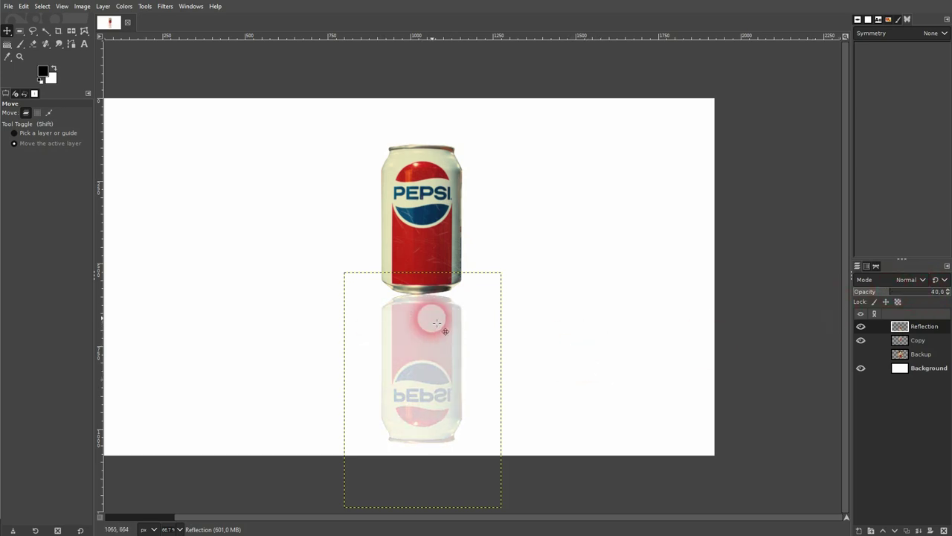
{"action": "left_click", "coordinate": [922, 341]}
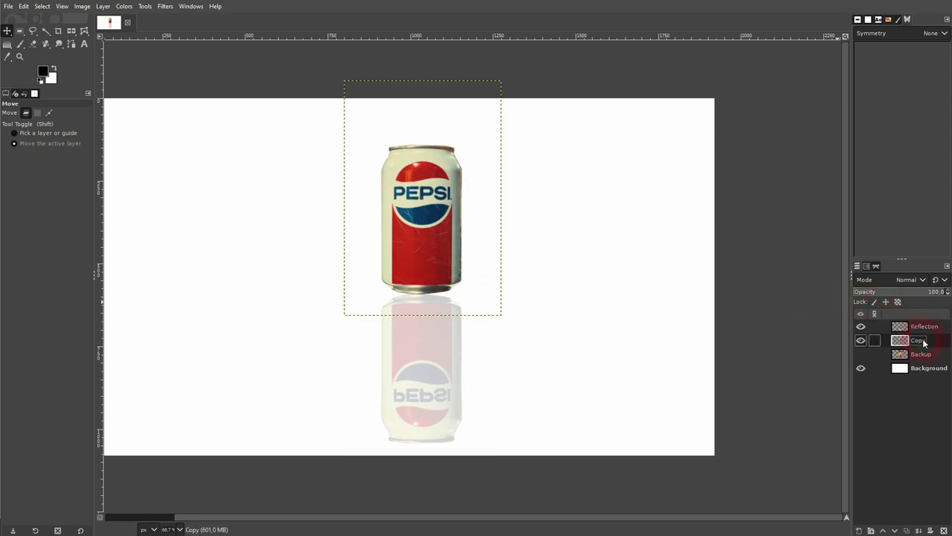
{"action": "left_click", "coordinate": [920, 326]}
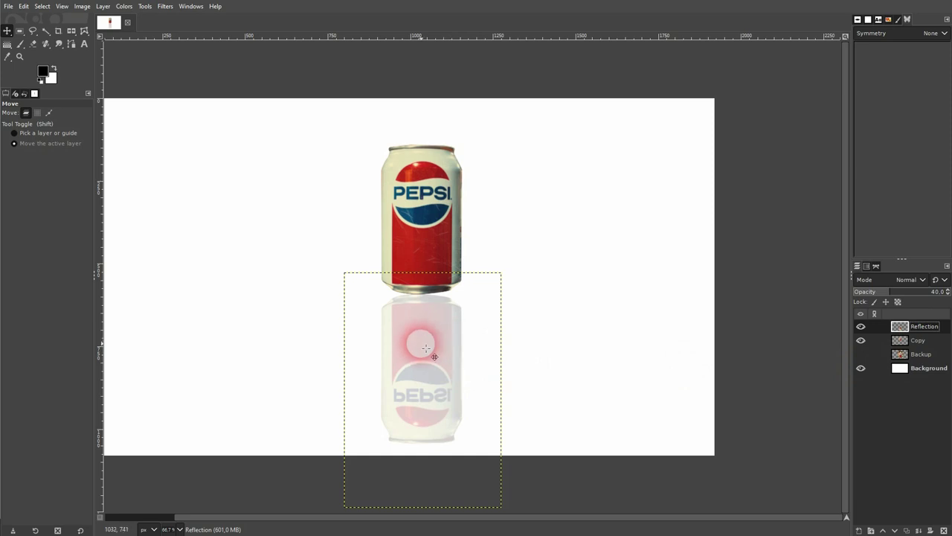
Apply a Perspective transform to the Reflection layer, spreading its lower corners widely outward and pulling its upper corners slightly inward
{"action": "left_click", "coordinate": [72, 31]}
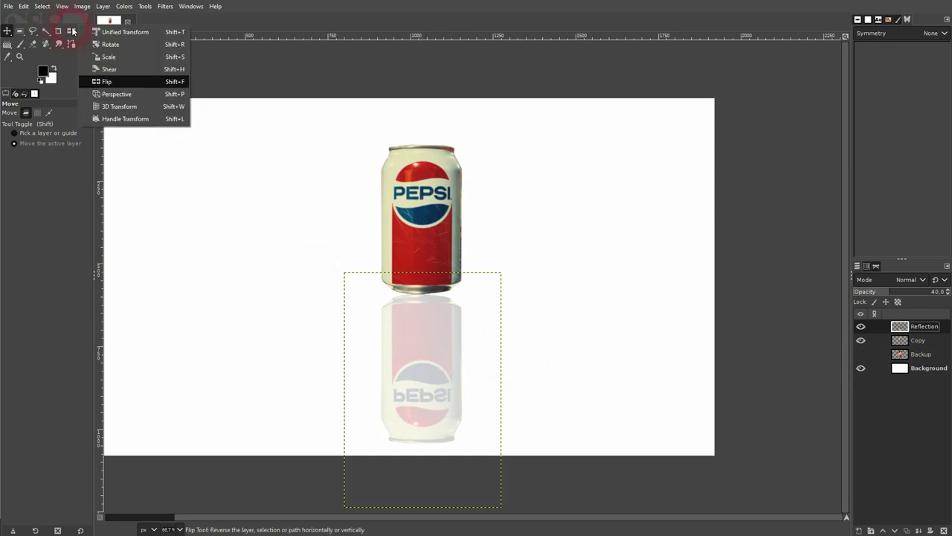
{"action": "left_click", "coordinate": [112, 94]}
{"action": "left_click", "coordinate": [446, 365]}
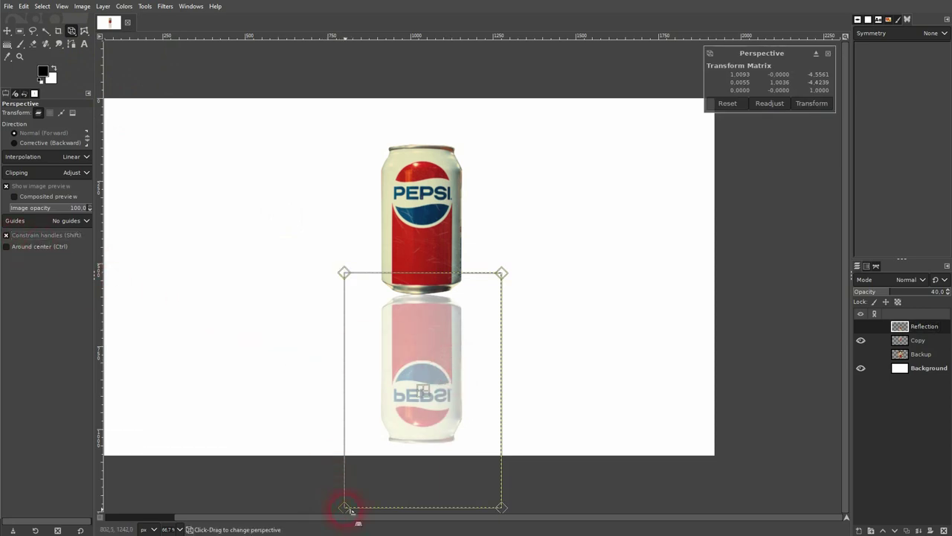
{"action": "left_click_drag", "start_coordinate": [350, 510], "coordinate": [283, 509]}
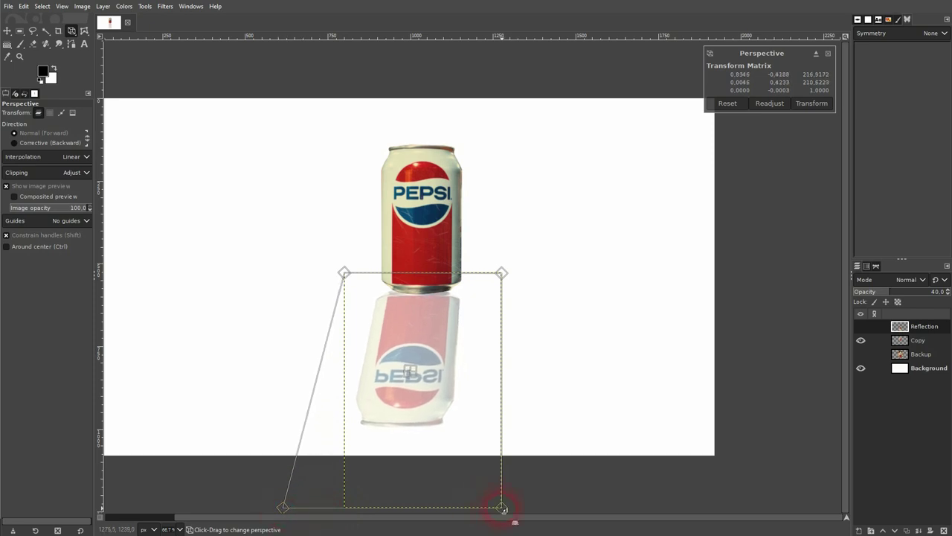
{"action": "left_click_drag", "start_coordinate": [502, 508], "coordinate": [568, 509]}
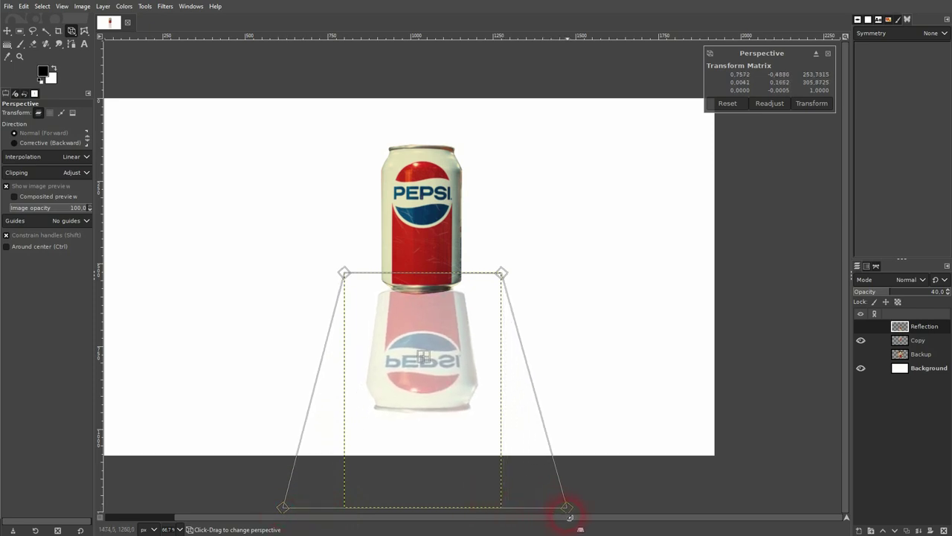
{"action": "left_click_drag", "start_coordinate": [504, 271], "coordinate": [496, 272]}
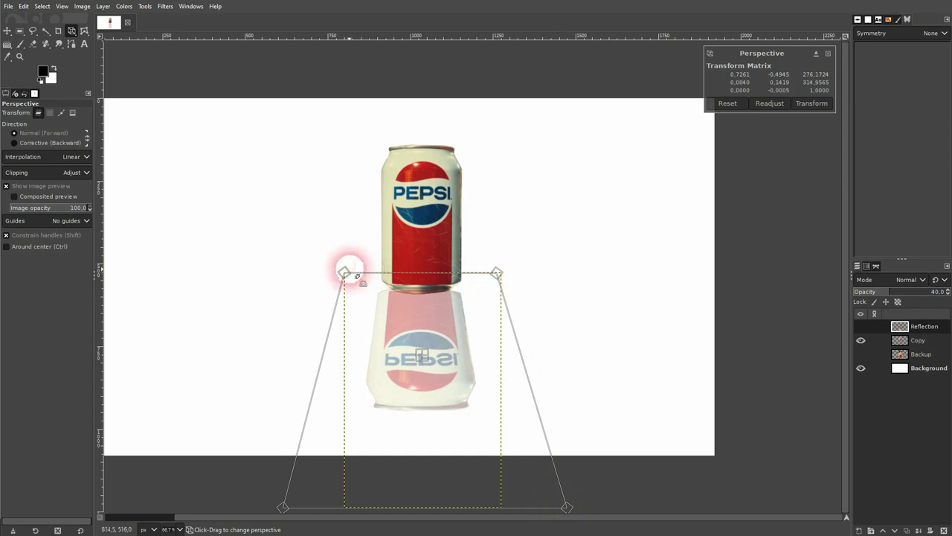
{"action": "mouse_move", "coordinate": [354, 275]}
{"action": "left_mouse_down"}
{"action": "mouse_move", "coordinate": [339, 272]}
{"action": "mouse_move", "coordinate": [350, 276]}
{"action": "left_mouse_up"}
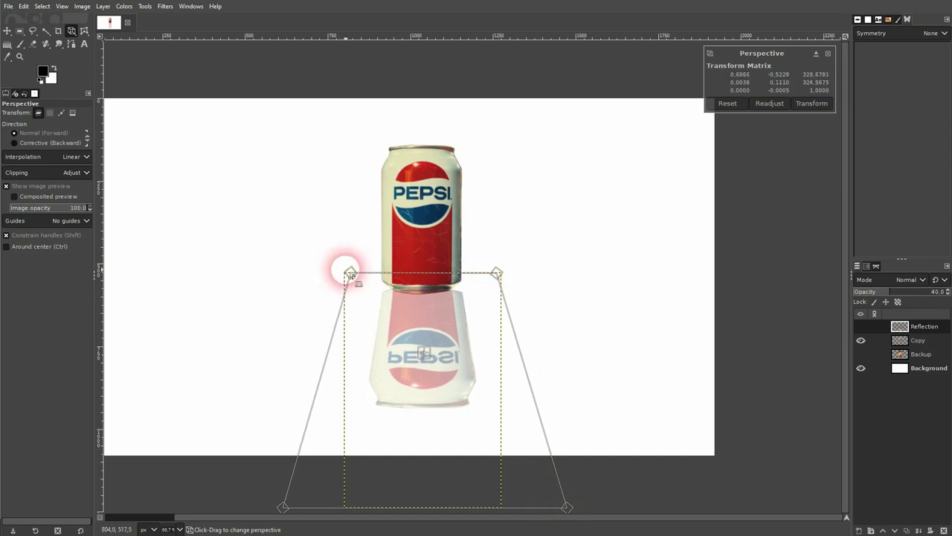
{"action": "left_click", "coordinate": [811, 104]}
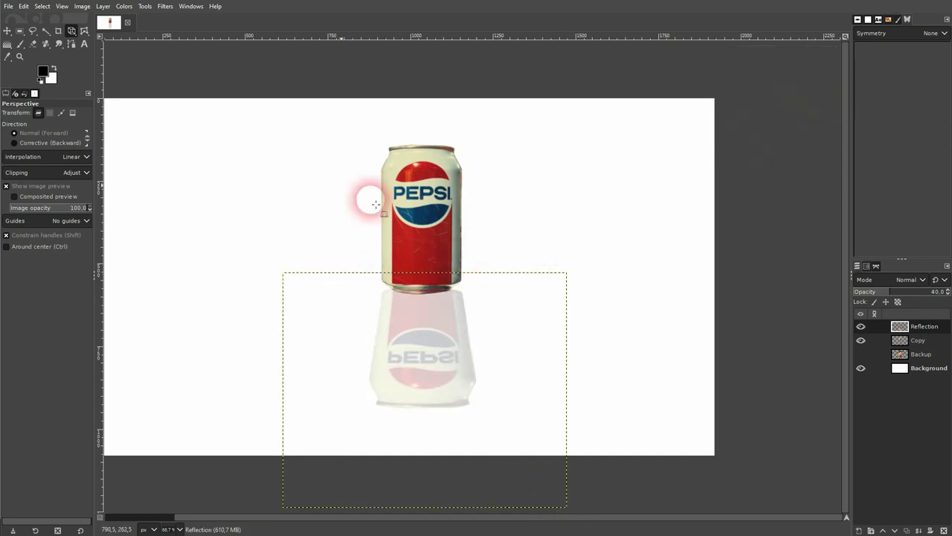
Nudge the Reflection layer straight down until its can sits just below the original can's base without overlapping it
{"action": "left_click", "coordinate": [7, 30]}
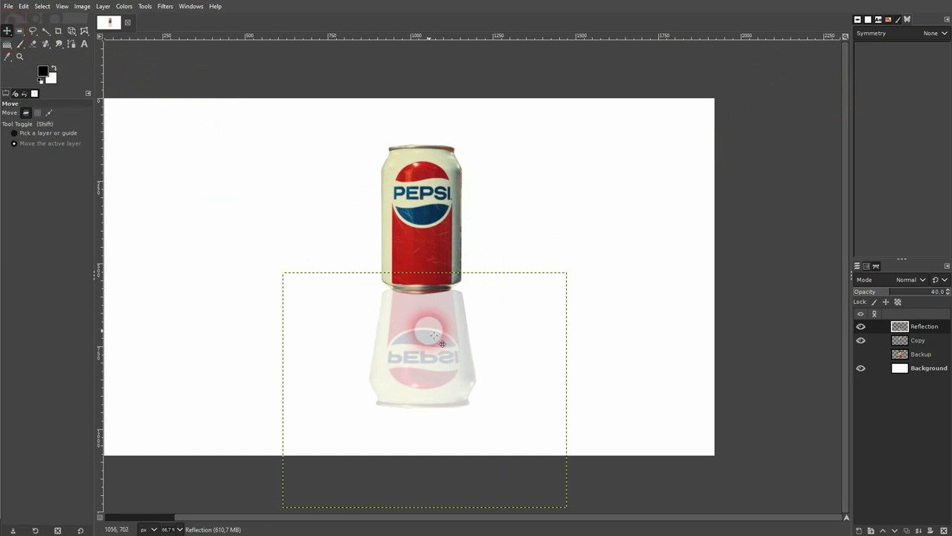
{"action": "key", "text": "Down"}
{"action": "key", "text": "Down"}
{"action": "key", "text": "Down"}
{"action": "key", "text": "Down"}
{"action": "key", "text": "Down"}
{"action": "key", "text": "Down"}
{"action": "key", "text": "Down"}
{"action": "key", "text": "Down"}
{"action": "key", "text": "Down"}
{"action": "key", "text": "Down"}
{"action": "key", "text": "Down"}
{"action": "key", "text": "Down"}
{"action": "key", "text": "Down"}
{"action": "key", "text": "Down"}
{"action": "key", "text": "Down"}
{"action": "key", "text": "Down"}
{"action": "key", "text": "Down"}
{"action": "key", "text": "Down"}
{"action": "key", "text": "Down"}
{"action": "key", "text": "Down"}
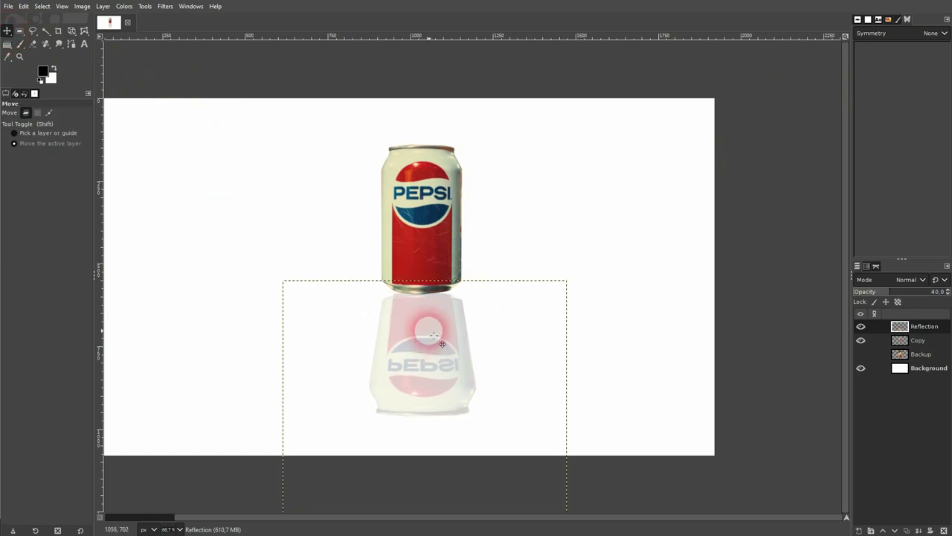
{"action": "scroll", "coordinate": [428, 313], "scroll_direction": "up", "scroll_amount": 4}
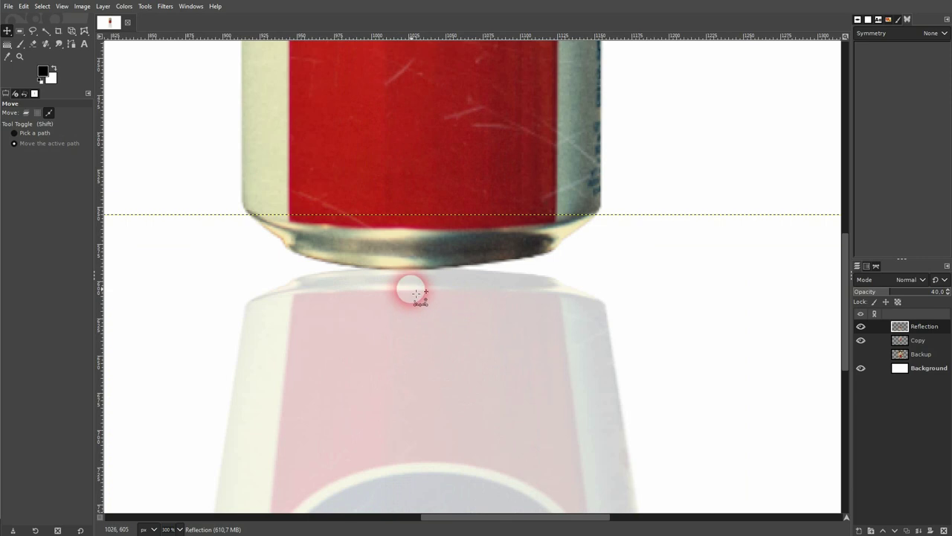
{"action": "key", "text": "Down"}
{"action": "key", "text": "Down"}
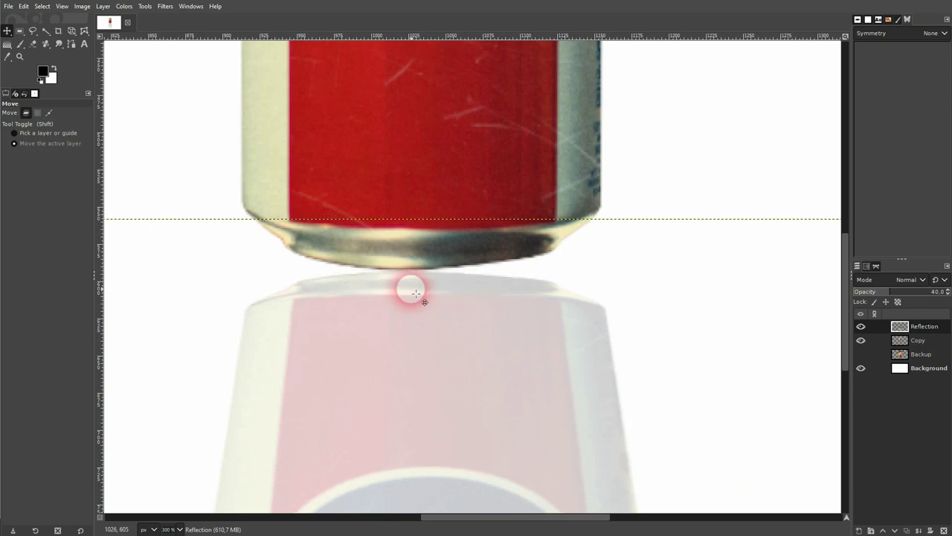
{"action": "scroll", "coordinate": [413, 292], "scroll_direction": "down", "scroll_amount": 4}
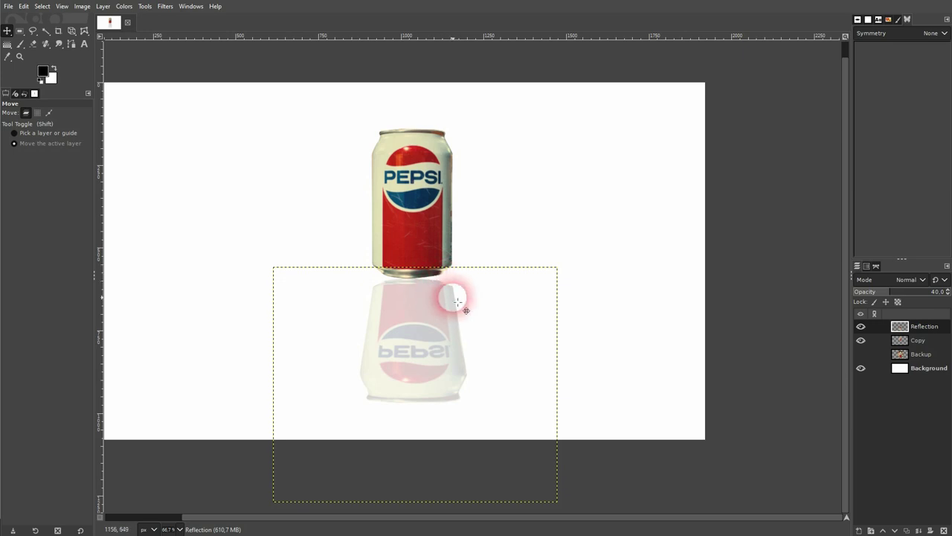
Add a White (full opacity) layer mask to the Reflection layer and make the mask active
{"action": "right_click", "coordinate": [924, 327]}
{"action": "left_click", "coordinate": [865, 157]}
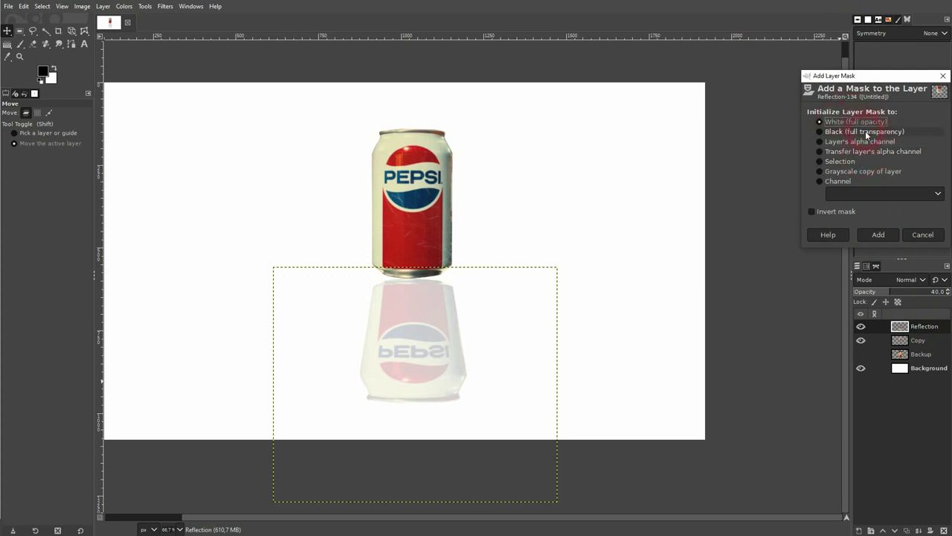
{"action": "left_click", "coordinate": [892, 235]}
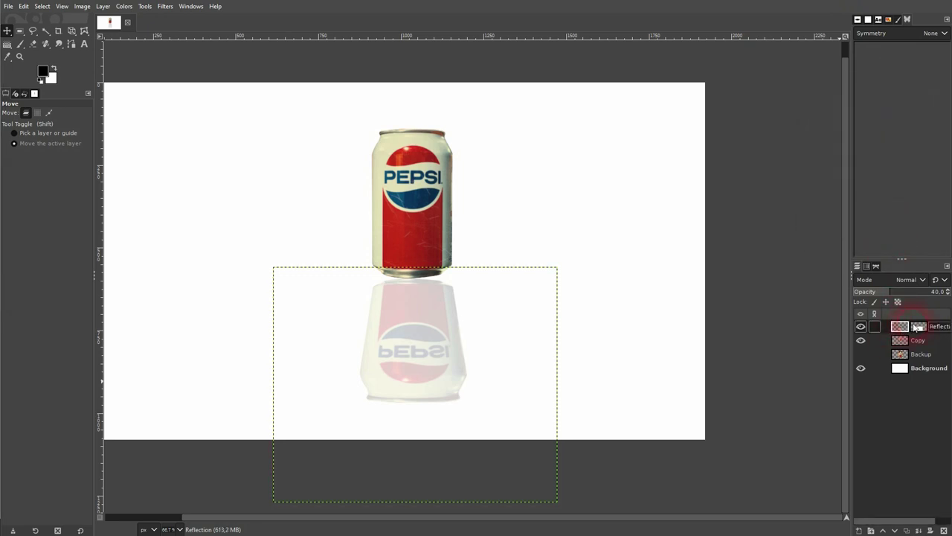
{"action": "left_click", "coordinate": [919, 327]}
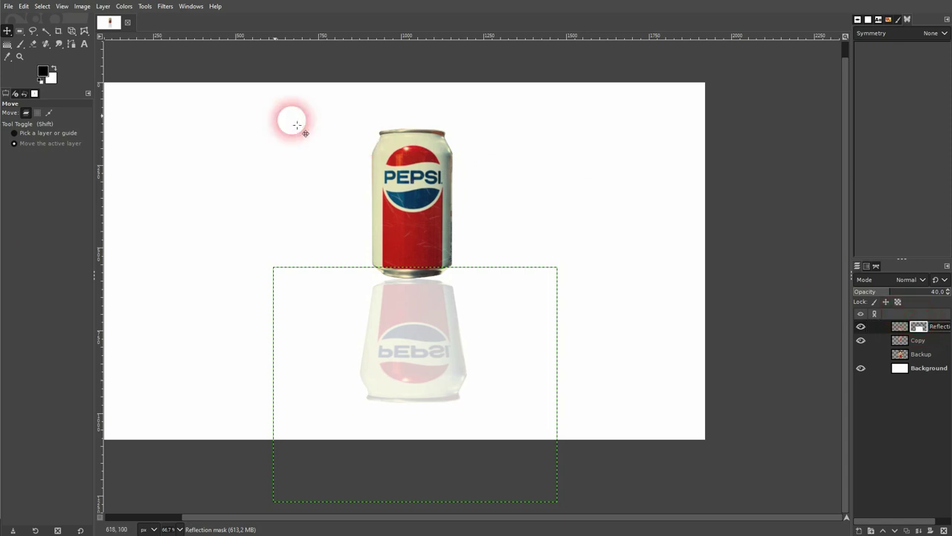
Fade the reflection with a vertical linear FG to BG (RGB) gradient on its mask, black below the can to white near its upper part, about 360 px long
{"action": "right_click", "coordinate": [7, 45]}
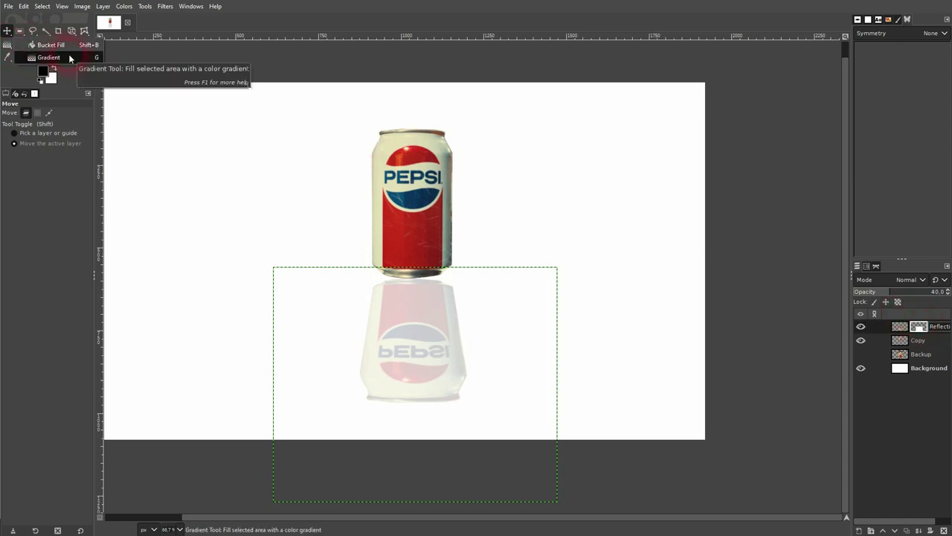
{"action": "left_click", "coordinate": [50, 44]}
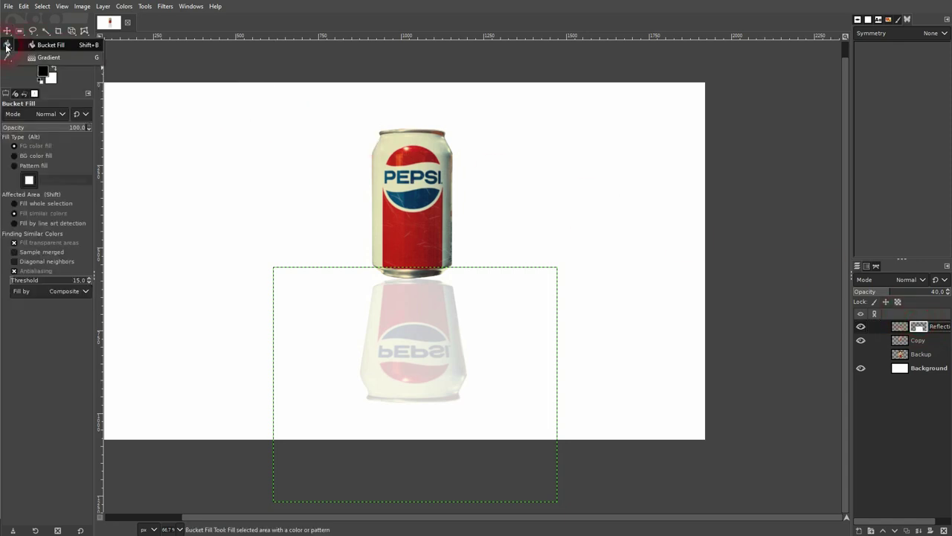
{"action": "left_click", "coordinate": [56, 58]}
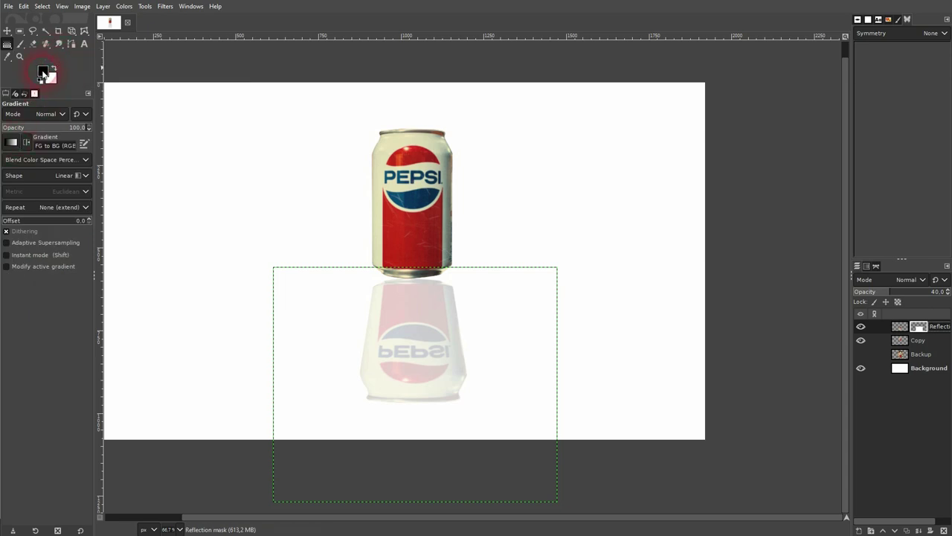
{"action": "left_click", "coordinate": [12, 142]}
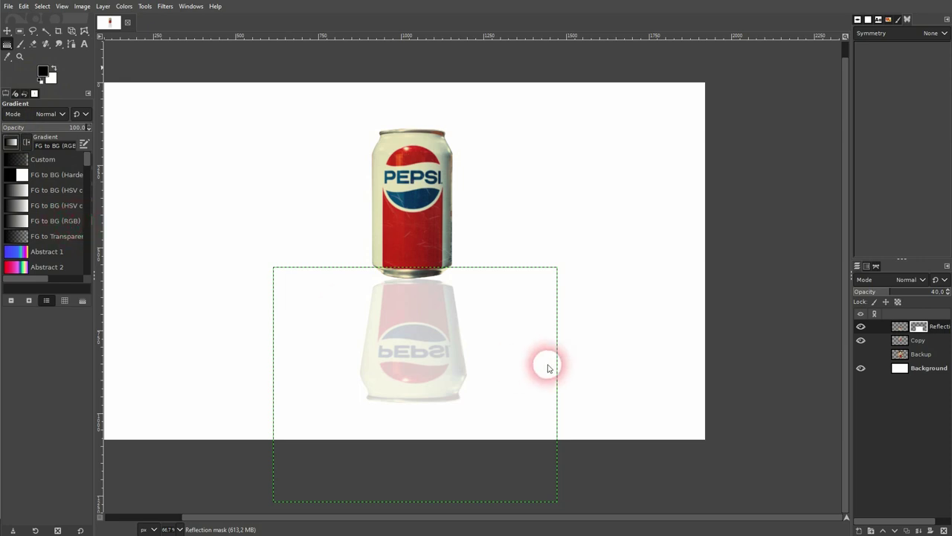
{"action": "left_click", "coordinate": [13, 143]}
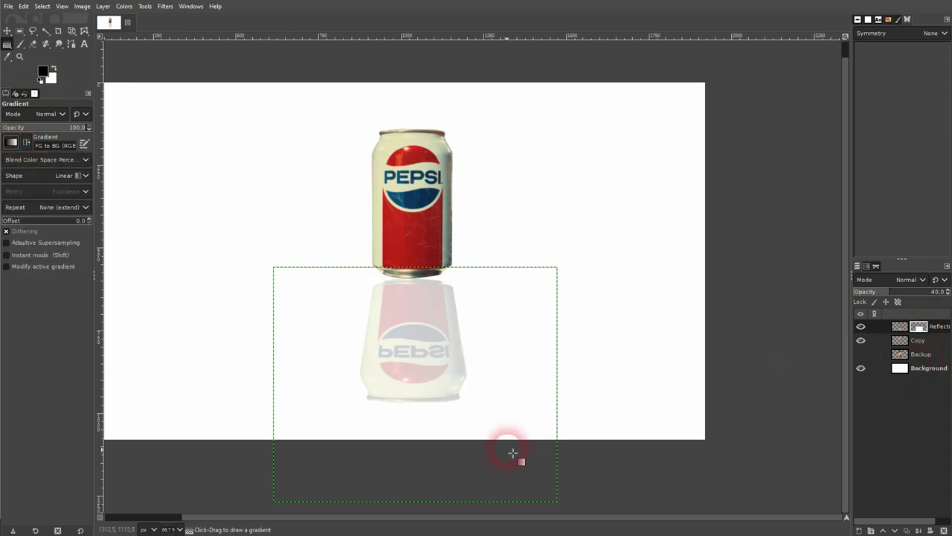
{"action": "mouse_move", "coordinate": [416, 442]}
{"action": "left_mouse_down"}
{"action": "mouse_move", "coordinate": [415, 277]}
{"action": "mouse_move", "coordinate": [421, 316]}
{"action": "left_mouse_up"}
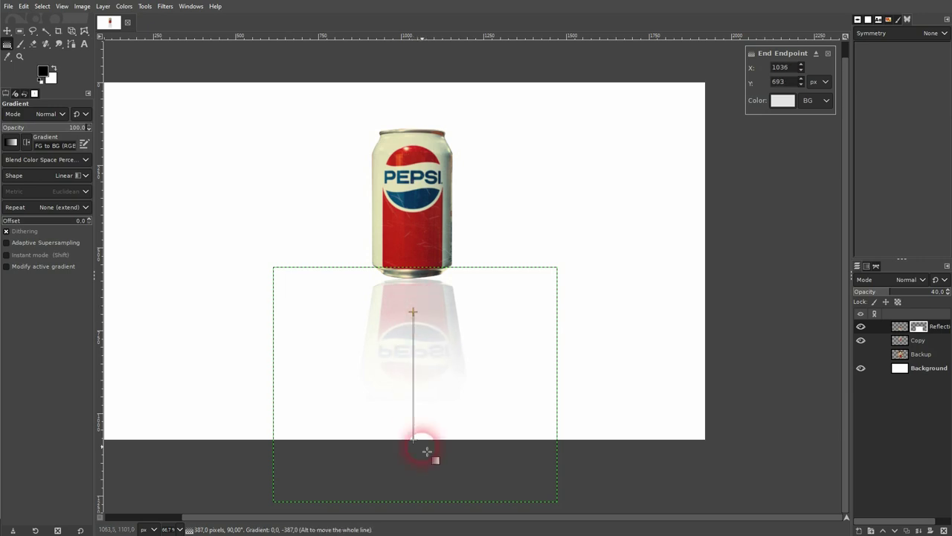
{"action": "mouse_move", "coordinate": [419, 445]}
{"action": "left_mouse_down"}
{"action": "mouse_move", "coordinate": [418, 372]}
{"action": "mouse_move", "coordinate": [416, 433]}
{"action": "left_mouse_up"}
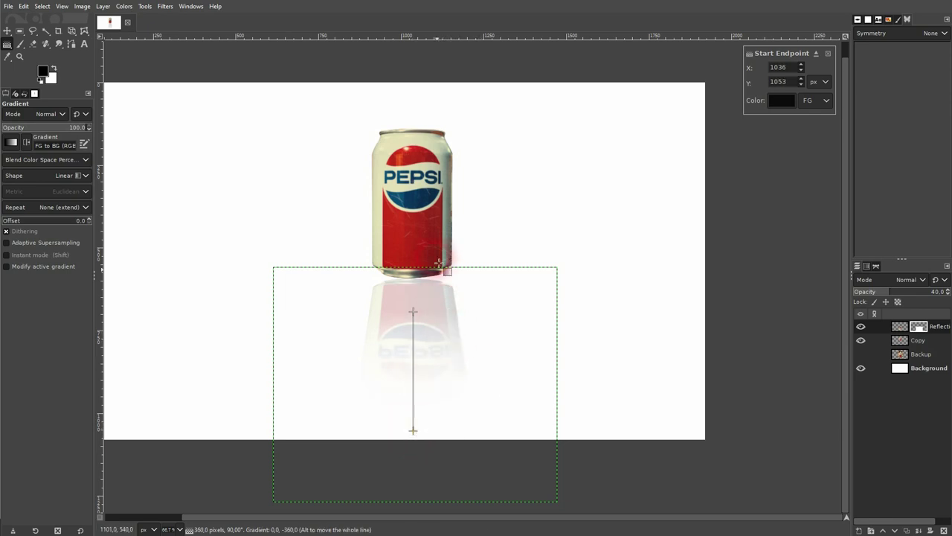
{"action": "left_click", "coordinate": [7, 31]}
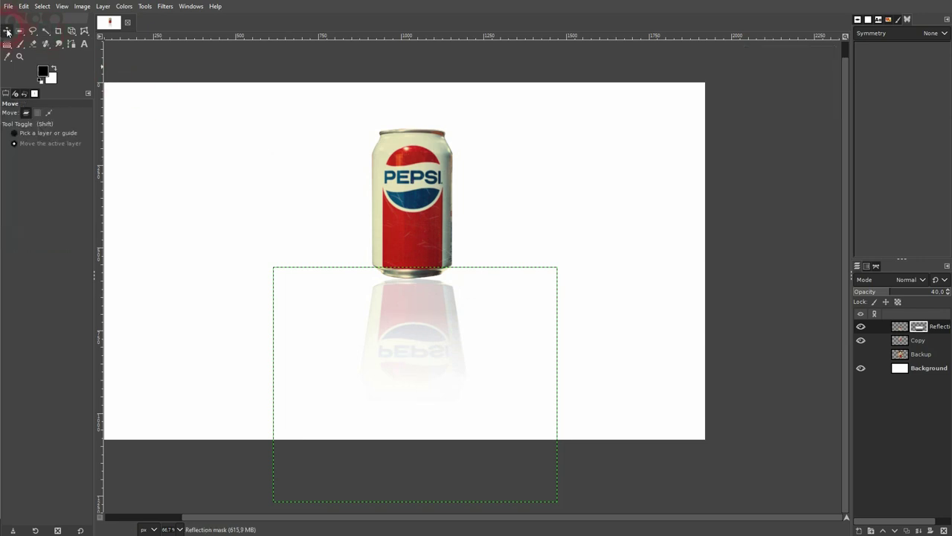
Merge the Reflection layer down into the Copy layer, and move the combined can and reflection up and to the left on the canvas
{"action": "left_click", "coordinate": [910, 371]}
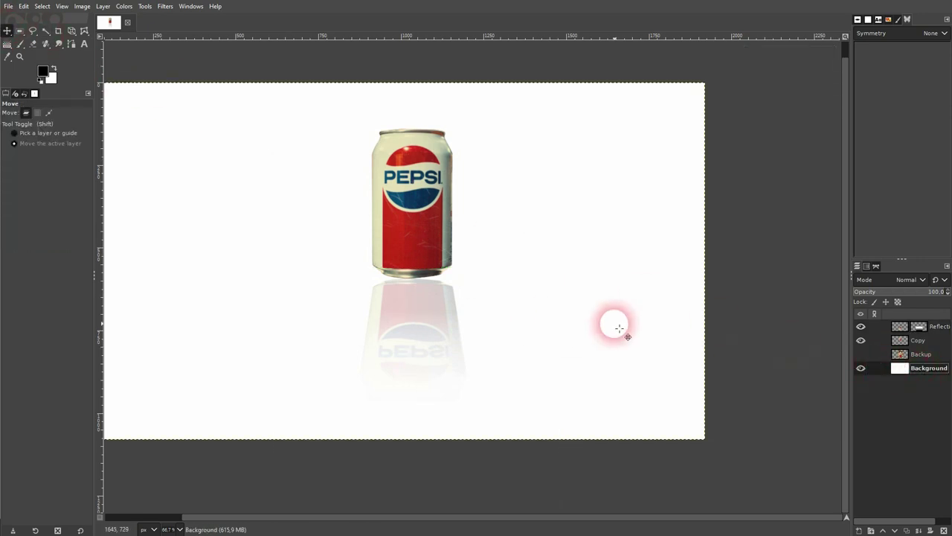
{"action": "left_click", "coordinate": [946, 327]}
{"action": "left_click", "coordinate": [920, 531]}
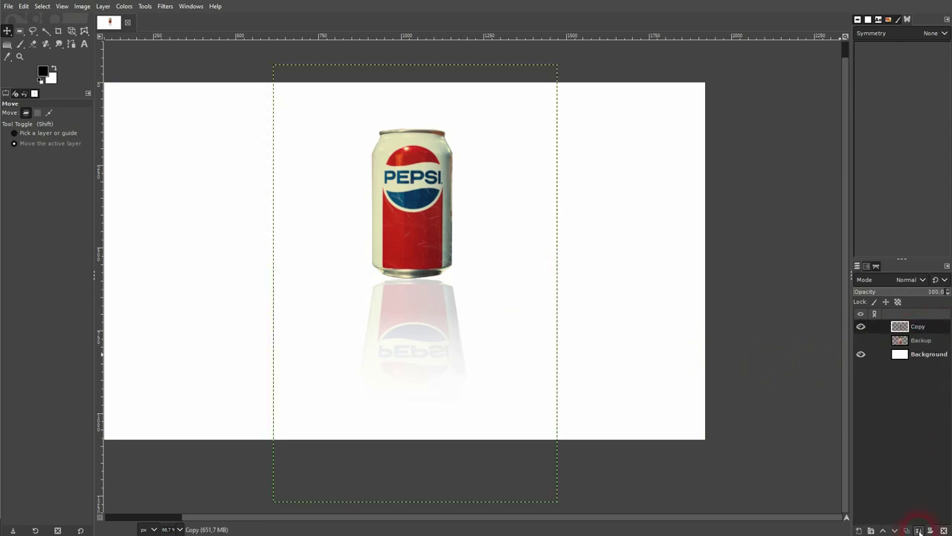
{"action": "left_click_drag", "start_coordinate": [425, 228], "coordinate": [385, 215]}
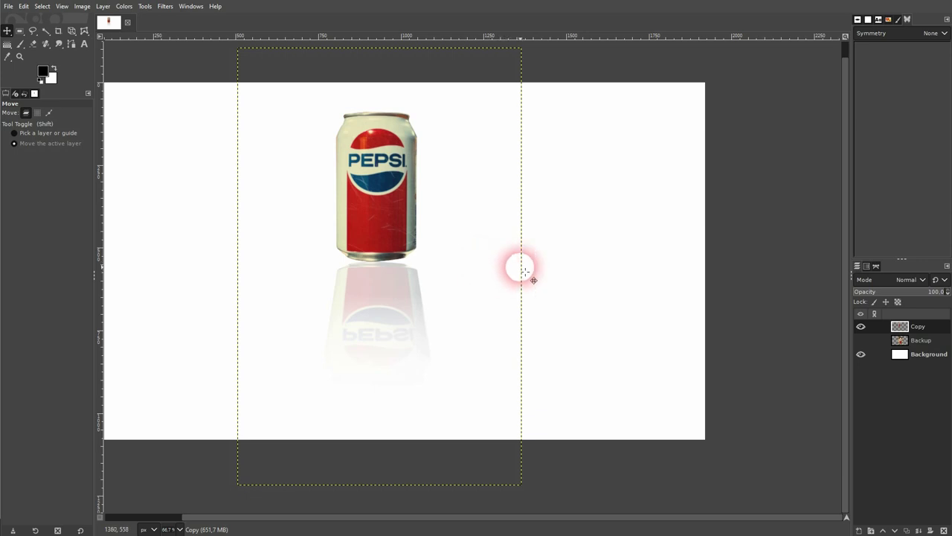